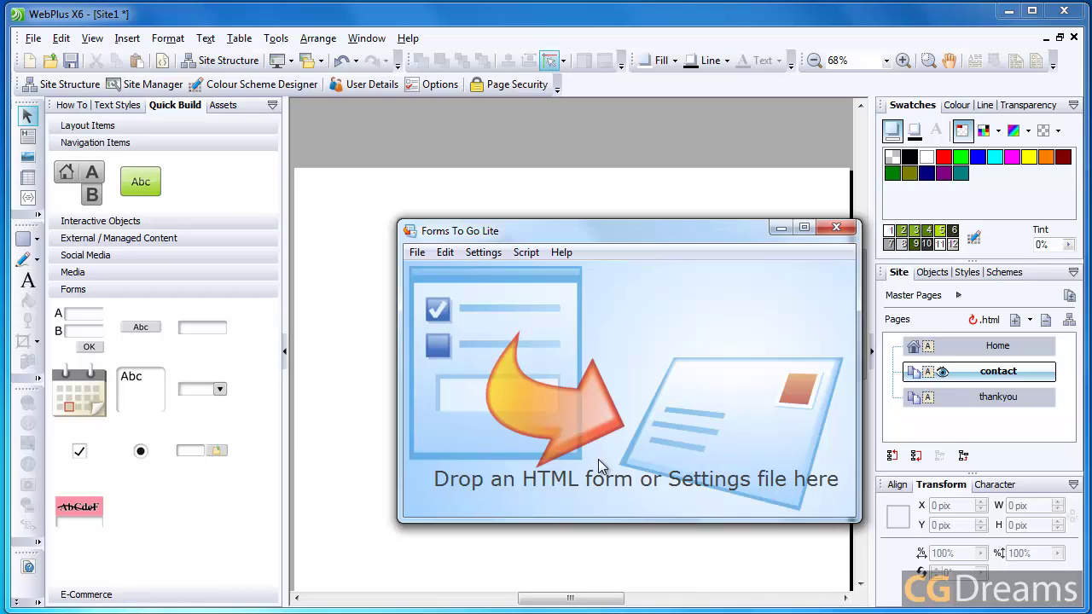
Step: Bring WebPlus X6 back to the front and open the blank contact page
left_click(716, 23)
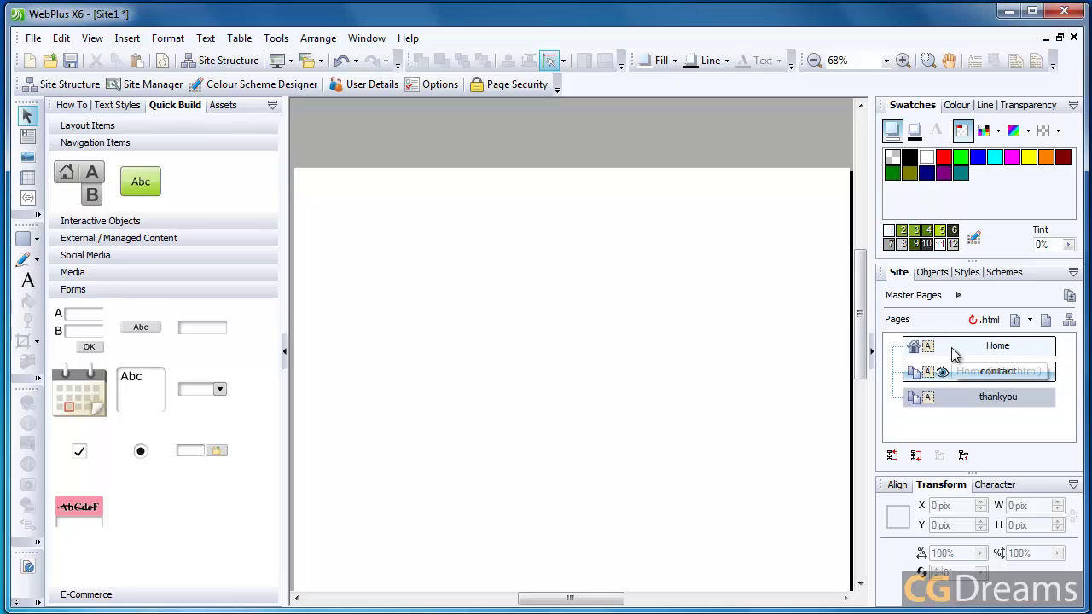
left_click(963, 372)
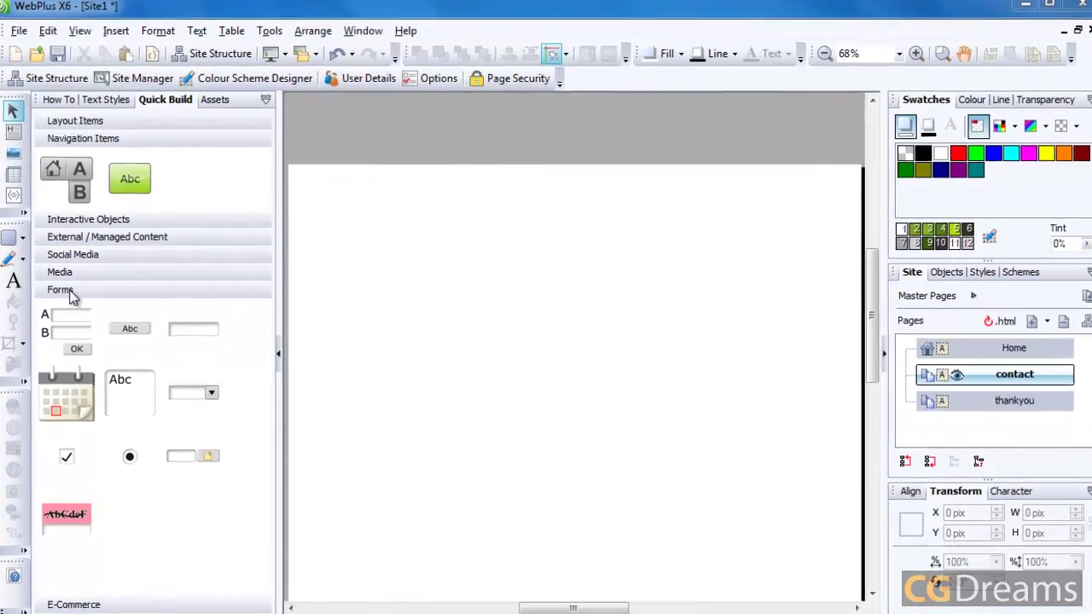
Step: Place a form on the contact page, adapting the standard Comments 1 form
left_click_drag(60, 333, 411, 348)
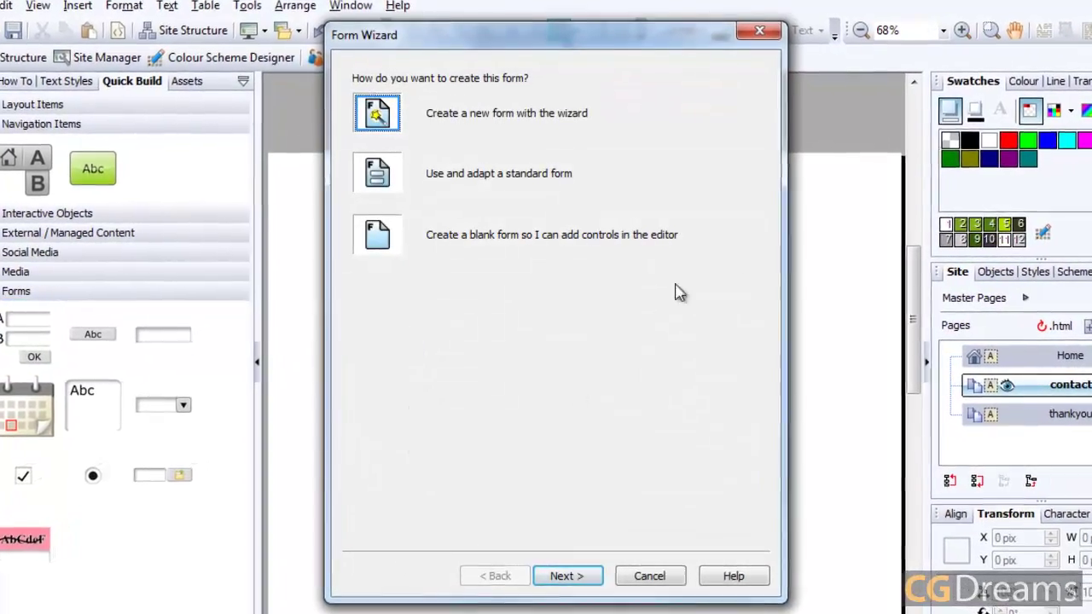
left_click(510, 170)
left_click(587, 588)
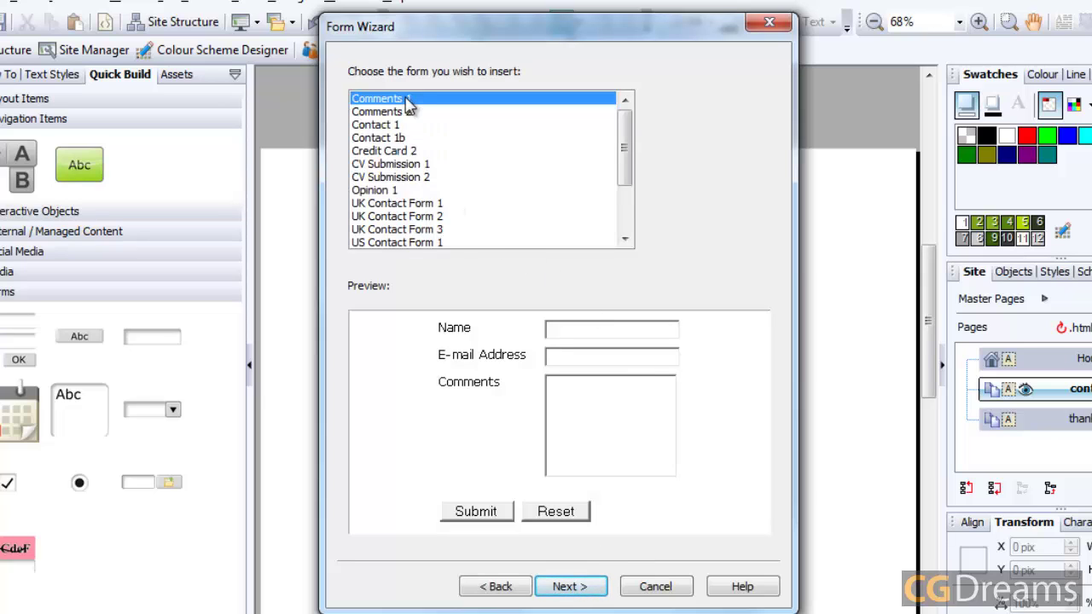
left_click(585, 589)
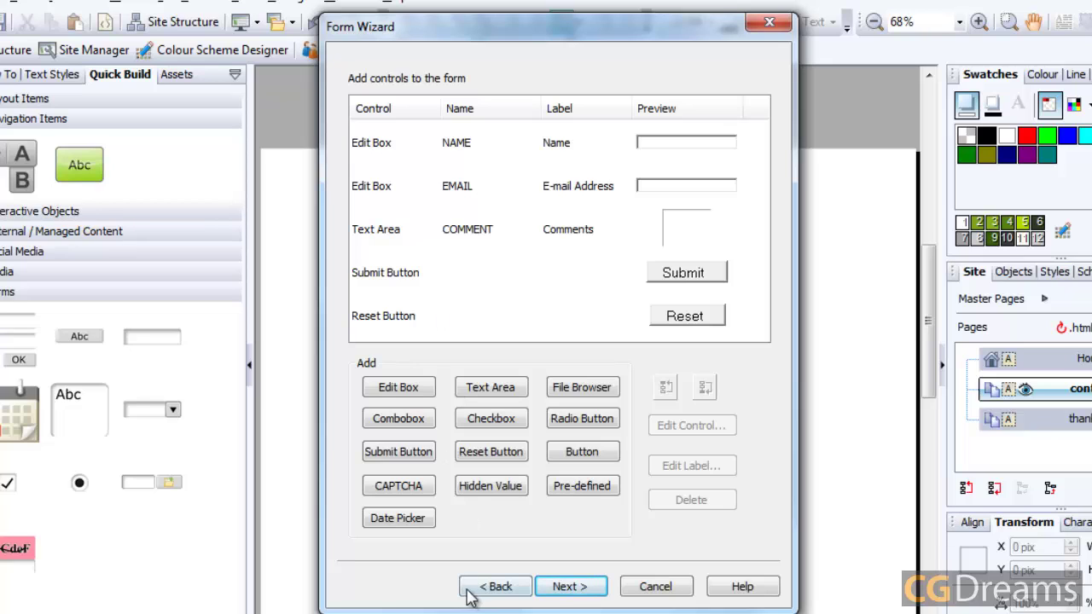
Step: Add a combo box named and labelled 'Subject' and bring up its item settings
left_click(398, 419)
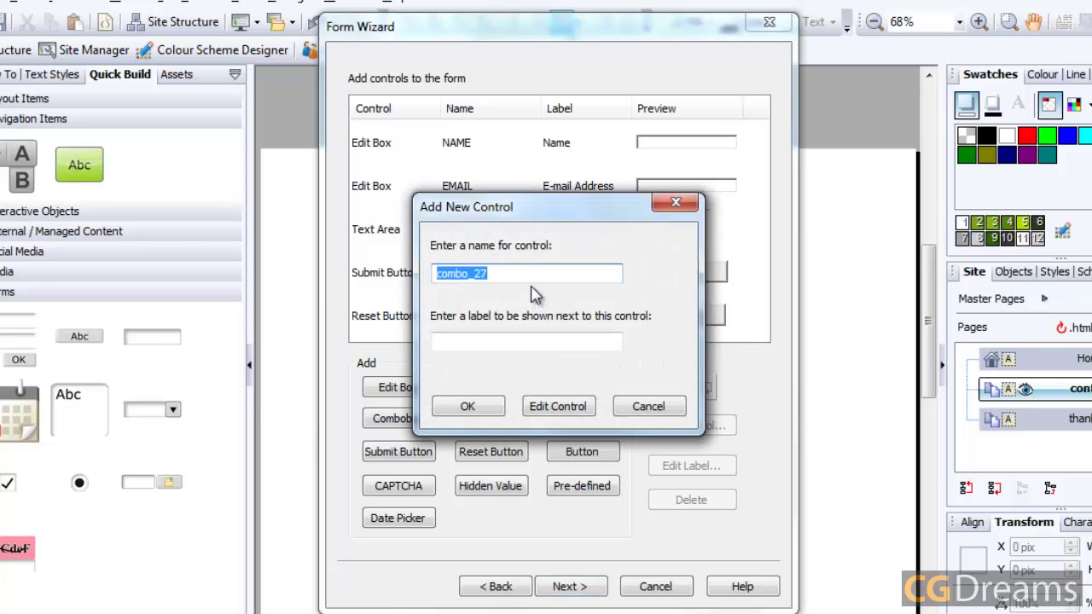
type("Subject")
left_click(598, 342)
type("S")
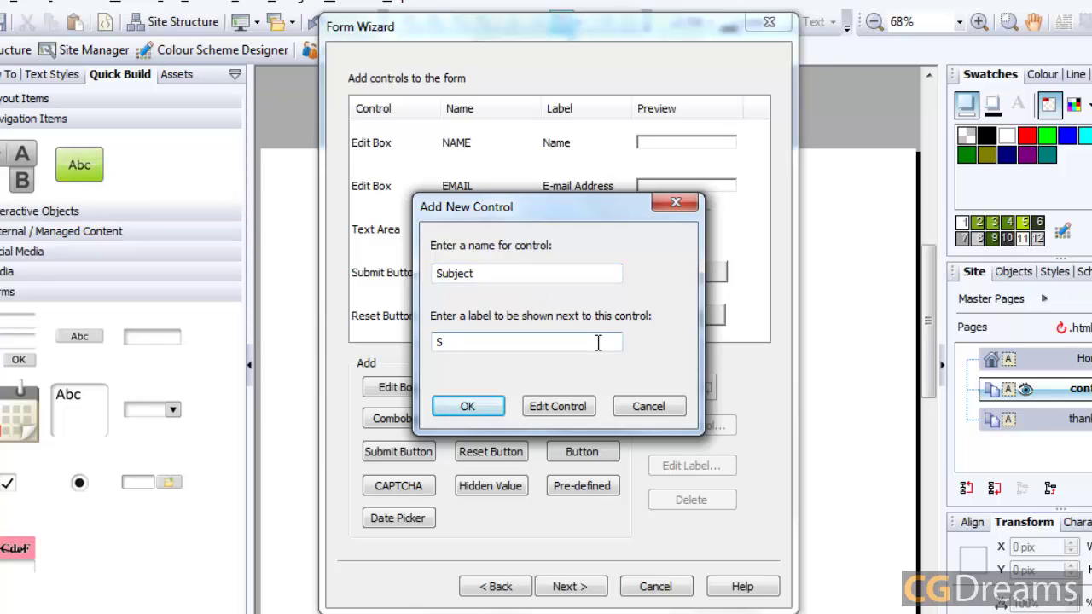
type("ubject")
left_click(550, 407)
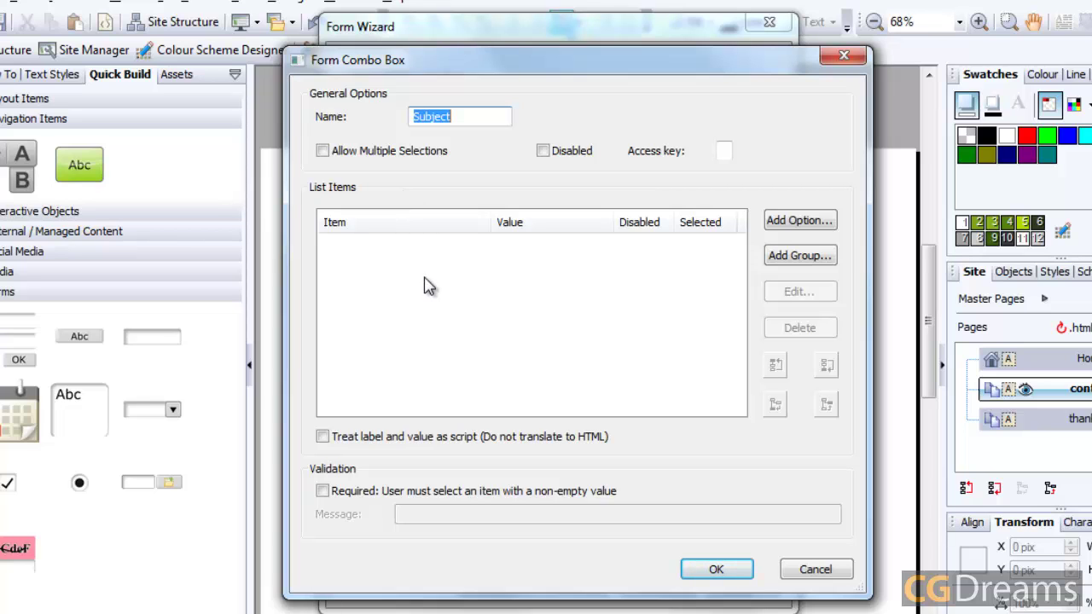
Step: Add the drop-down option Sales with value 'sales', marked as the default selection
left_click(791, 223)
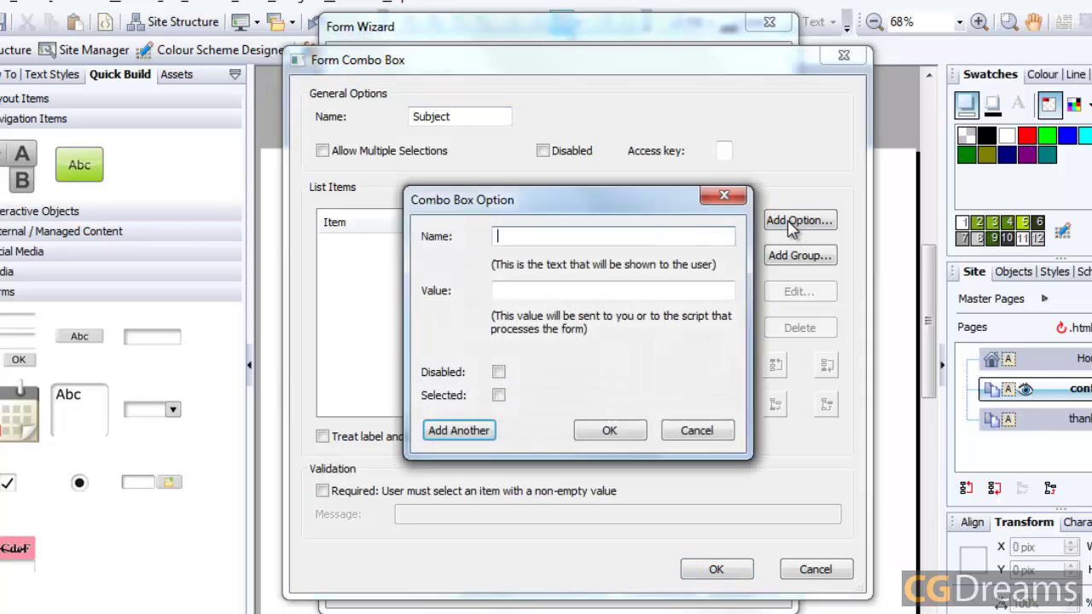
type("Sak")
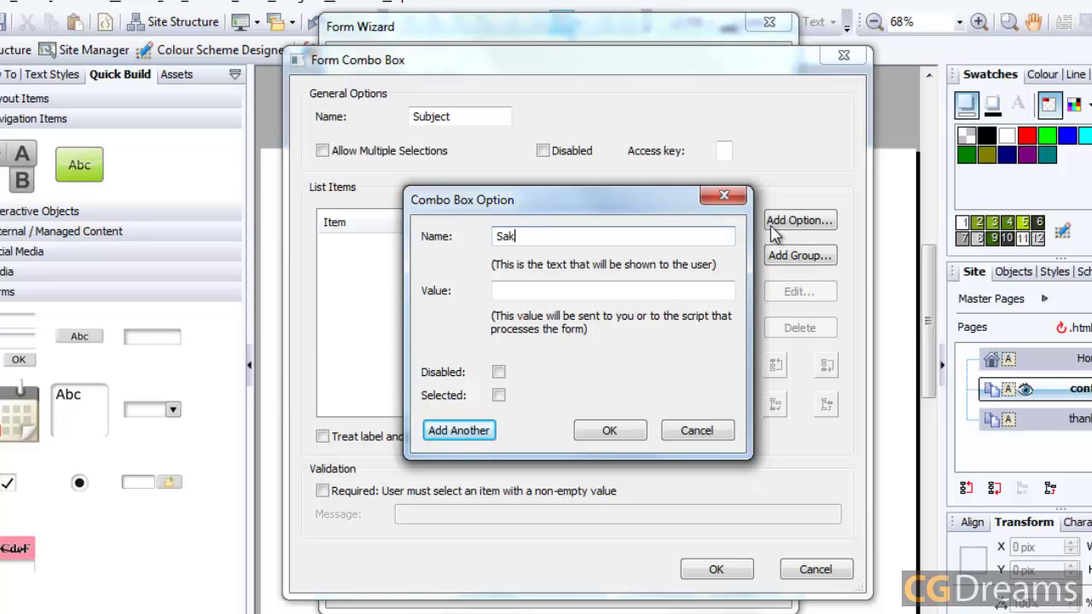
key("BackSpace")
type("les")
left_click(546, 291)
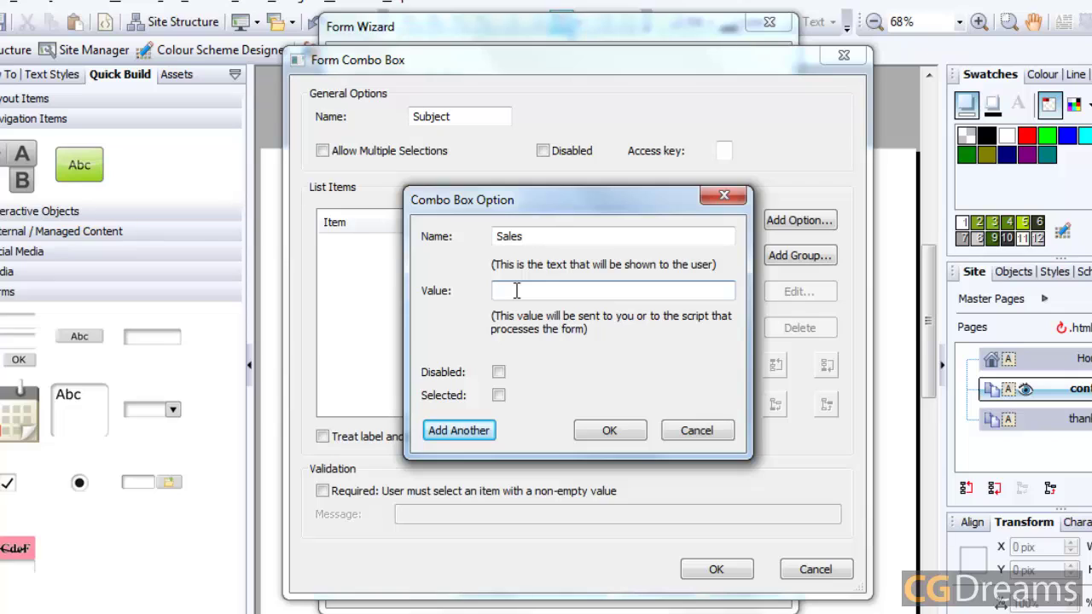
type("sales")
left_click(499, 395)
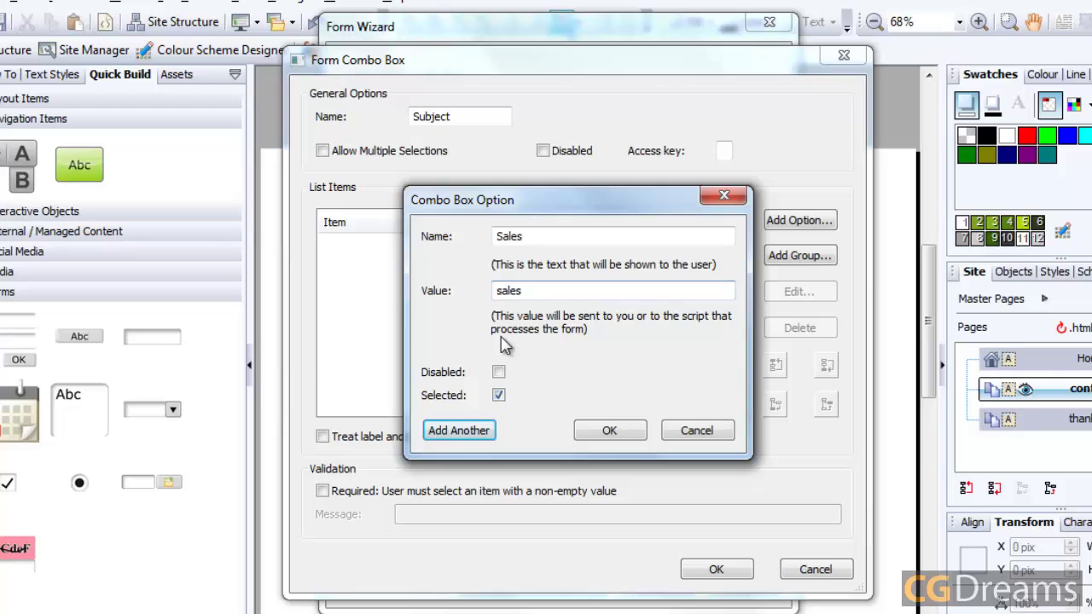
left_click(461, 431)
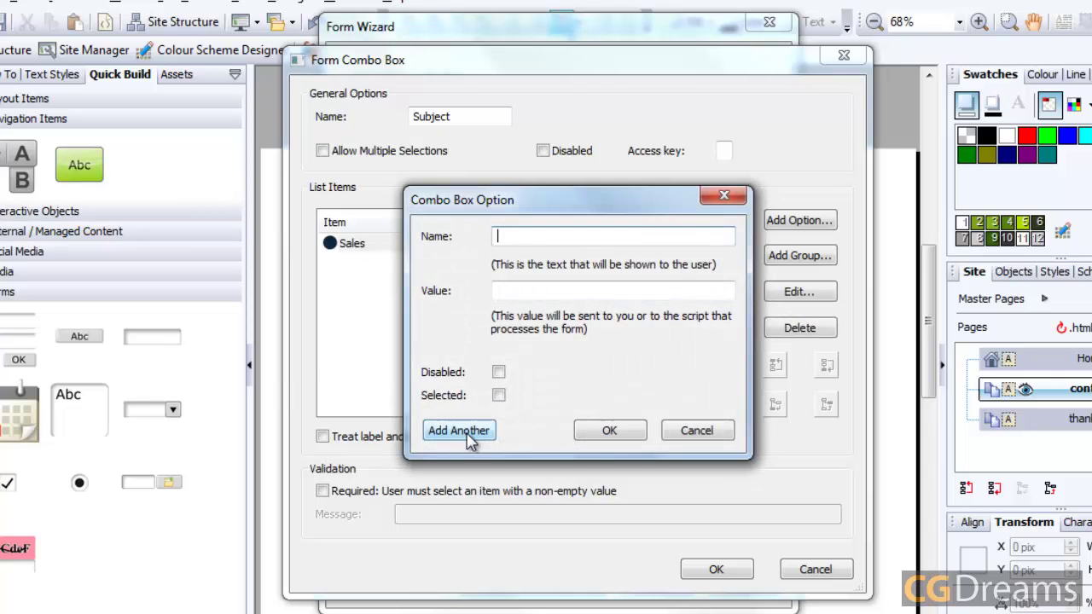
Step: Add the Support and Comments options with lowercase values
type("Support")
left_click(502, 290)
type("supp")
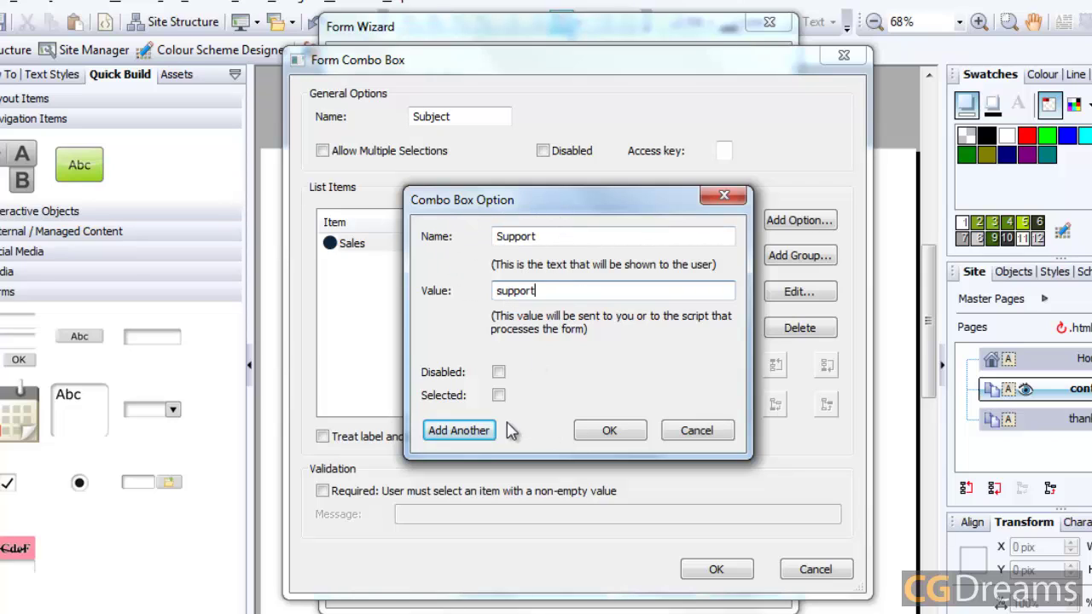
left_click(478, 434)
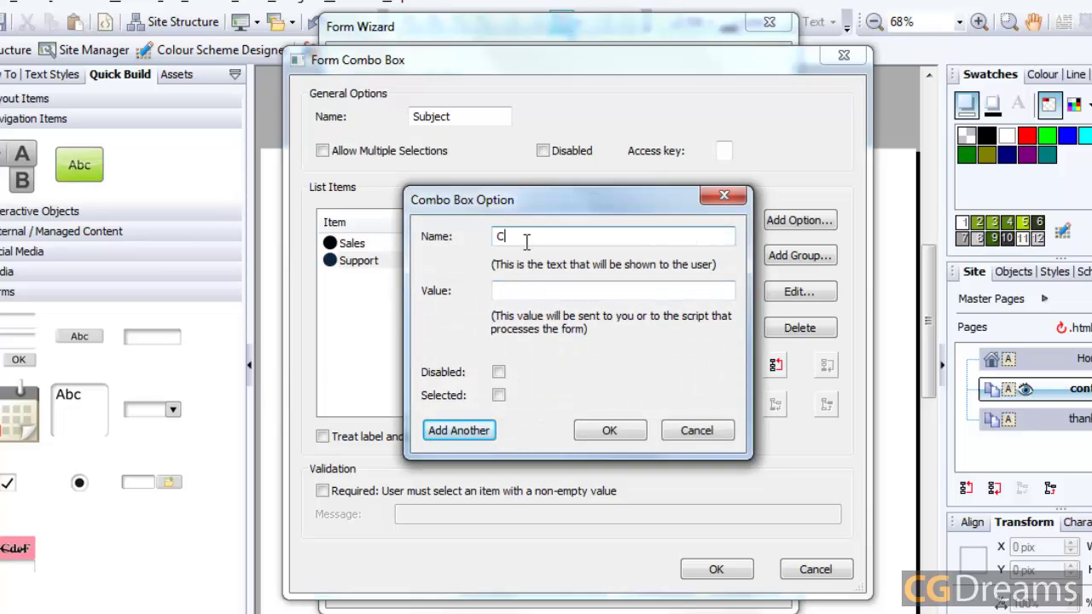
type("Comments")
left_click(587, 291)
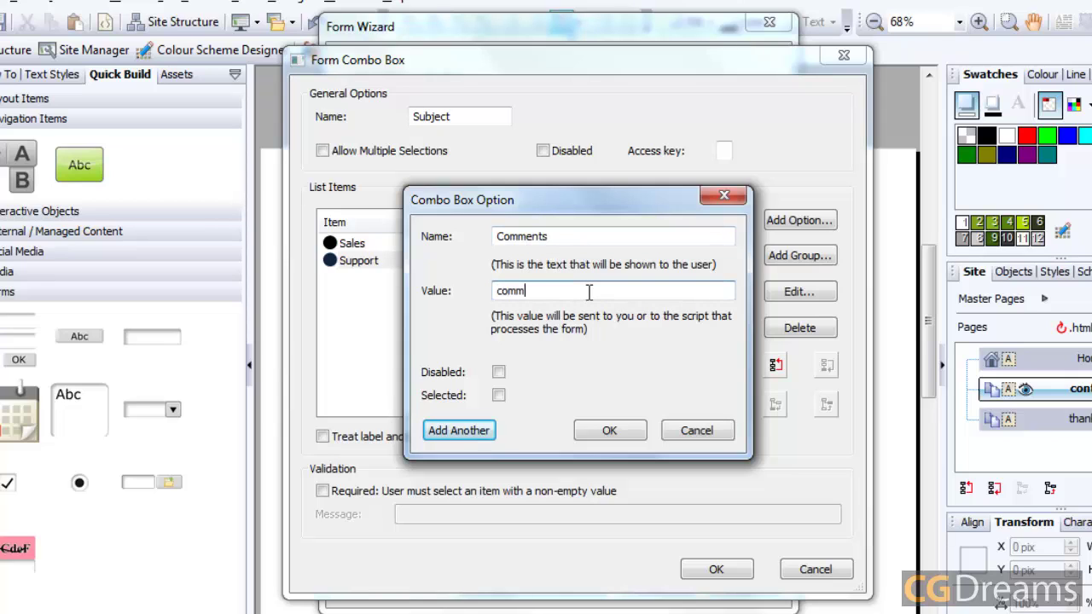
left_click(627, 435)
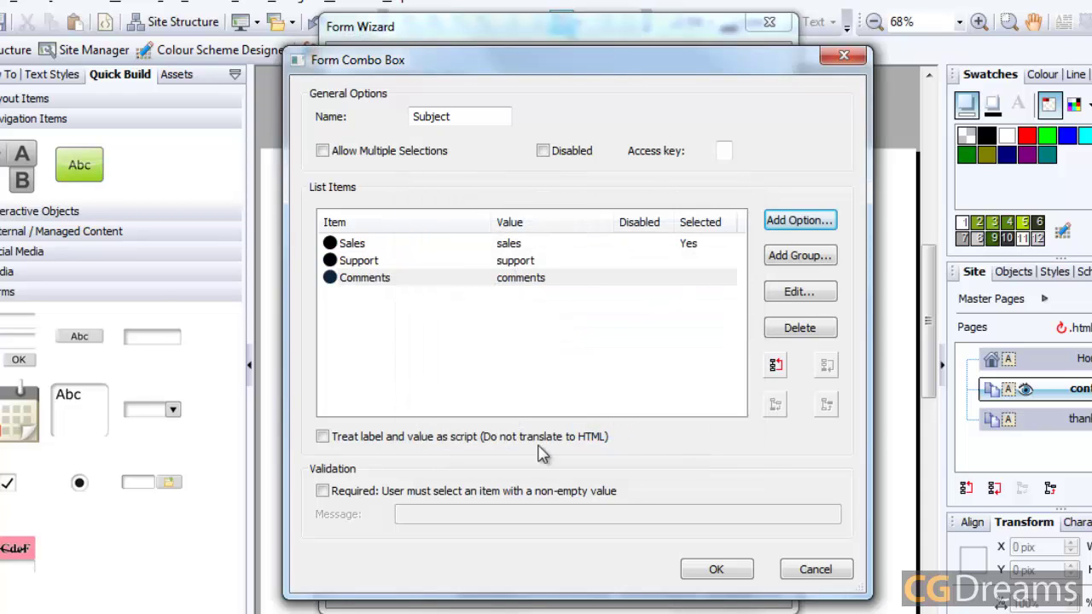
Step: Confirm the Subject drop-down, rename the form to 'Contact', and finish the Form Wizard
left_click(716, 570)
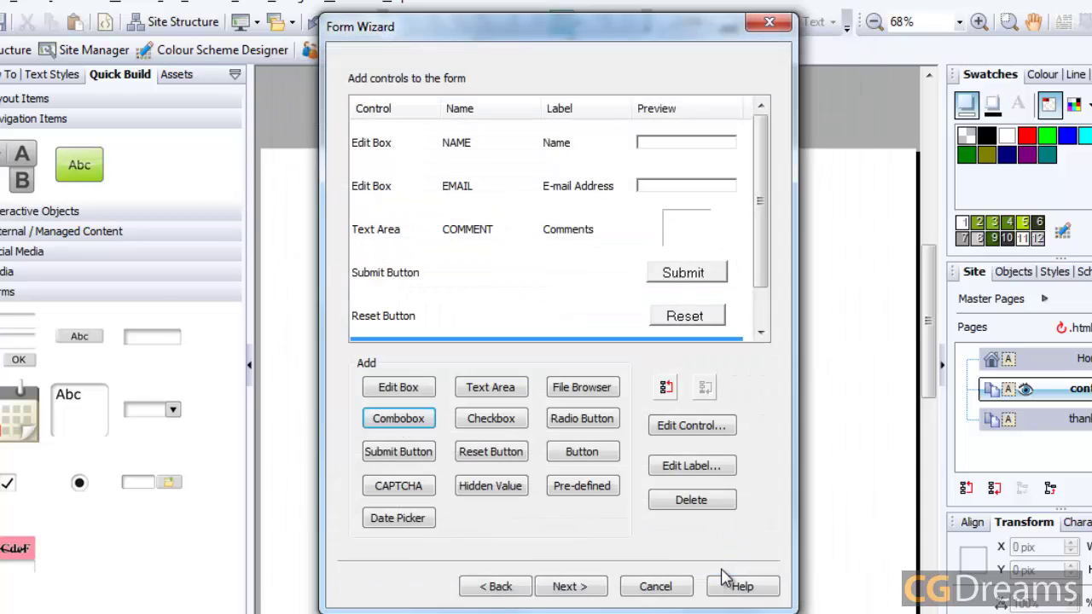
left_click(579, 591)
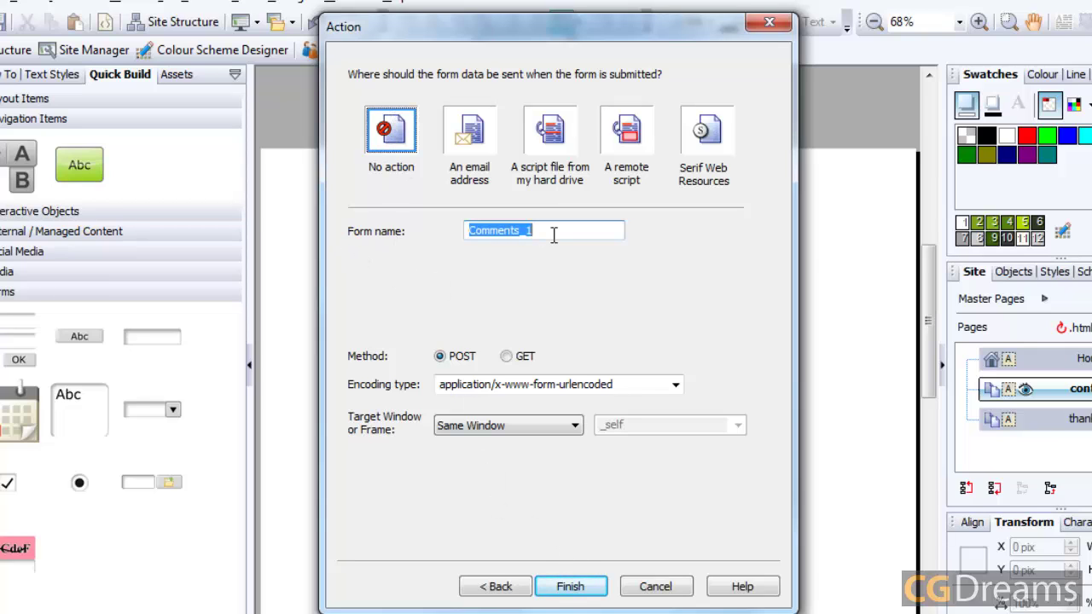
type("Contact")
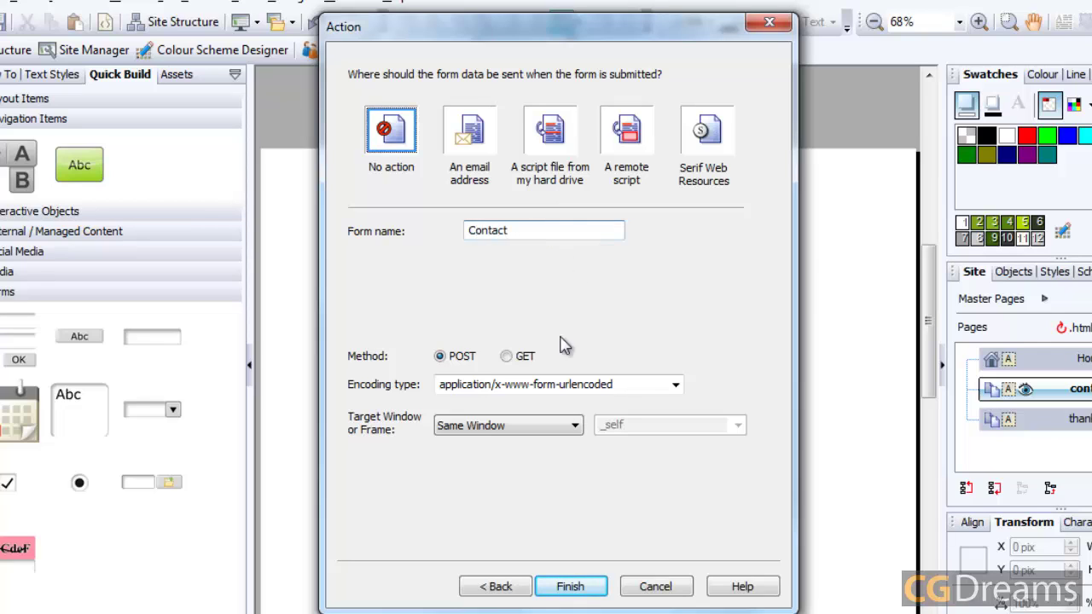
left_click(566, 593)
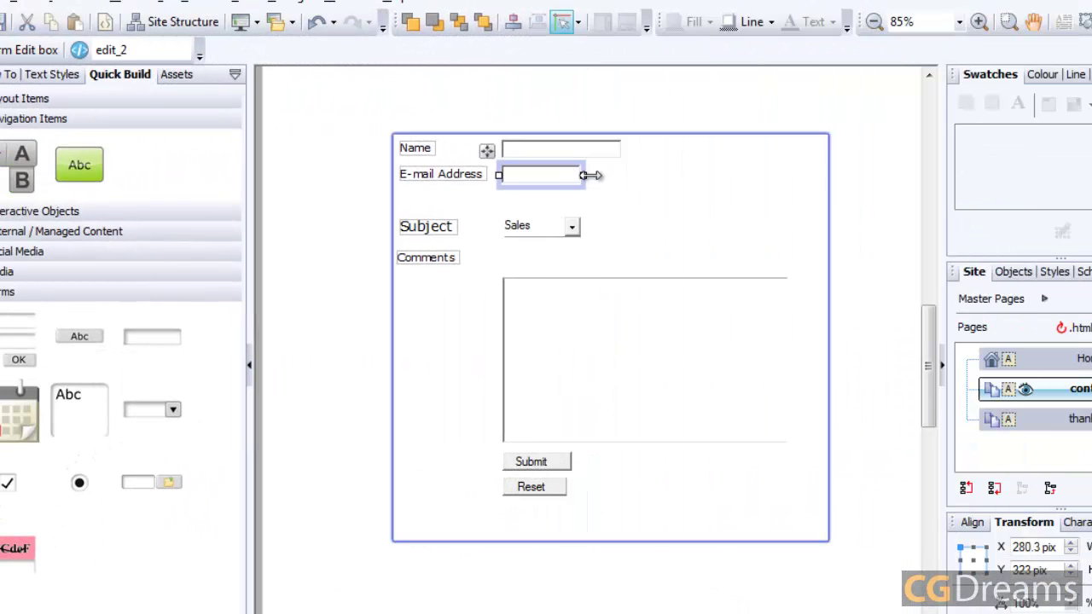
Step: Widen the E-mail Address box to match Name and name the Submit button 'submit'
left_click_drag(590, 175, 621, 175)
left_click(851, 151)
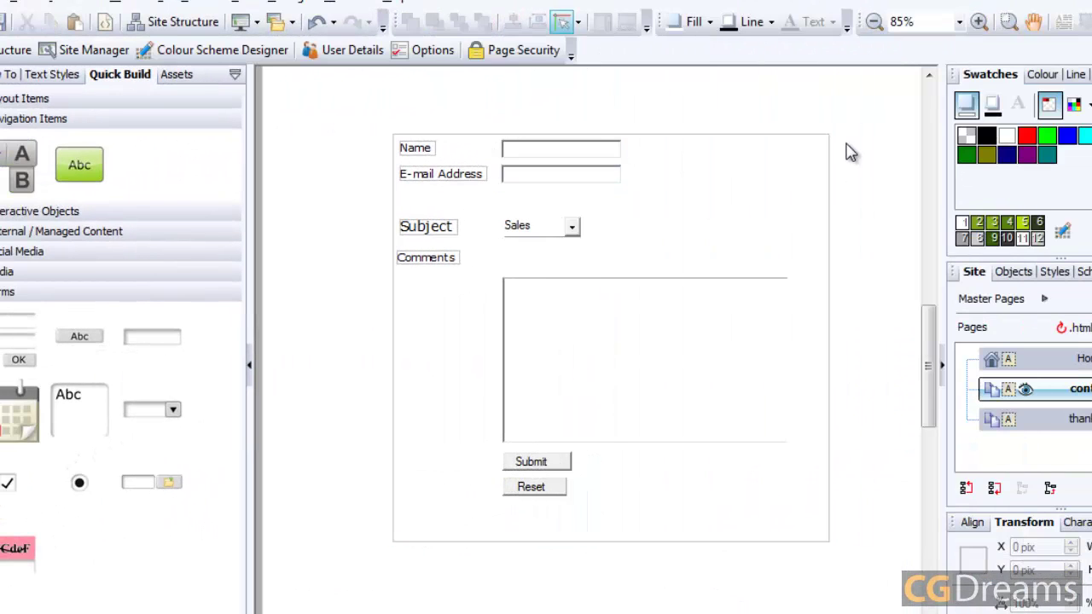
double_click(530, 463)
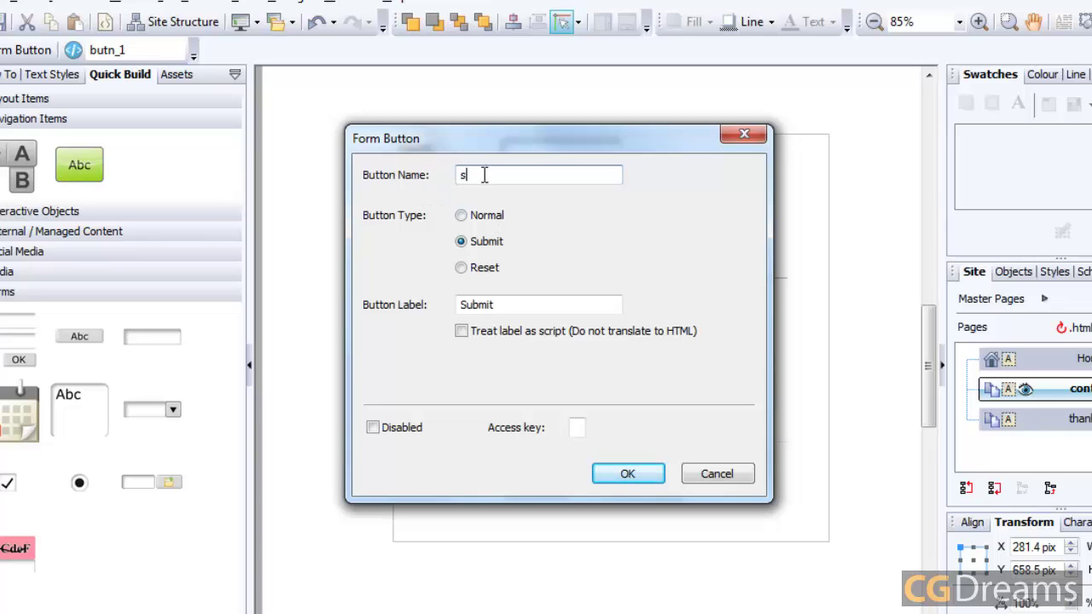
type("submit")
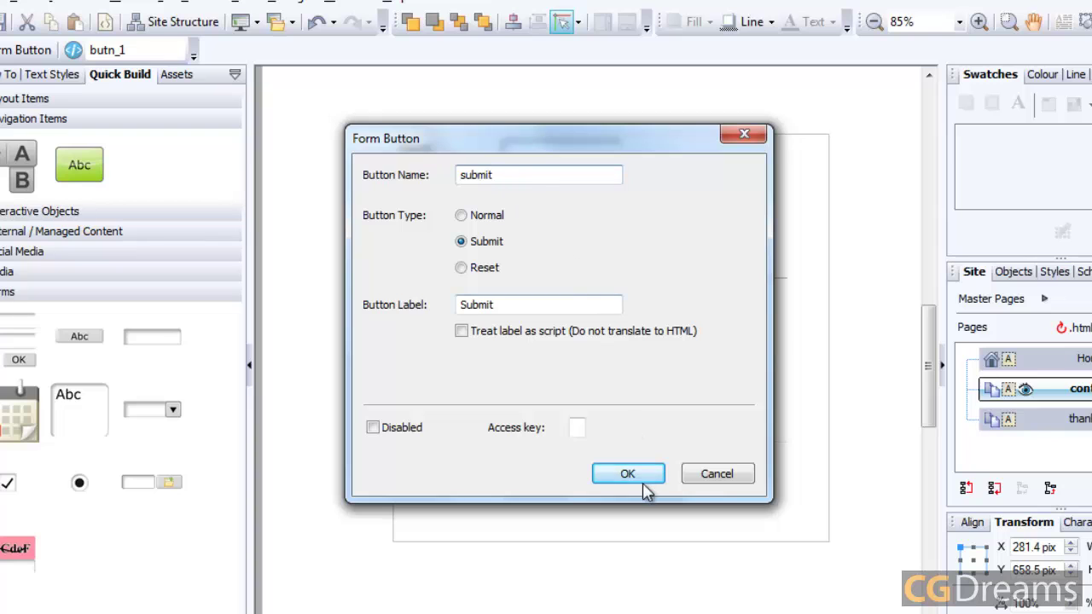
left_click(640, 476)
Step: Name the Reset button 'reset'
double_click(538, 488)
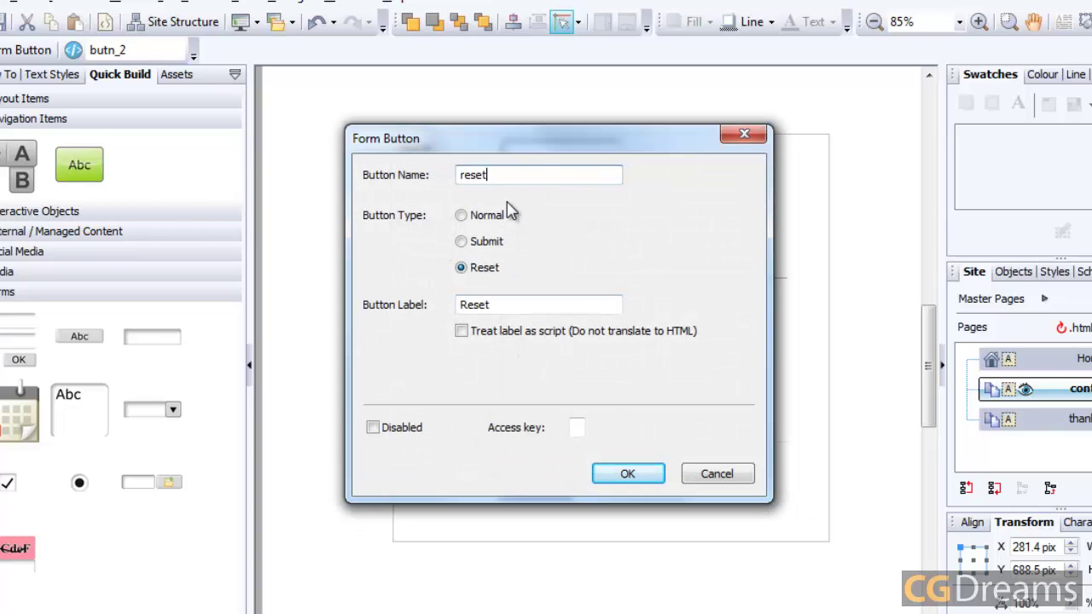
left_click(644, 476)
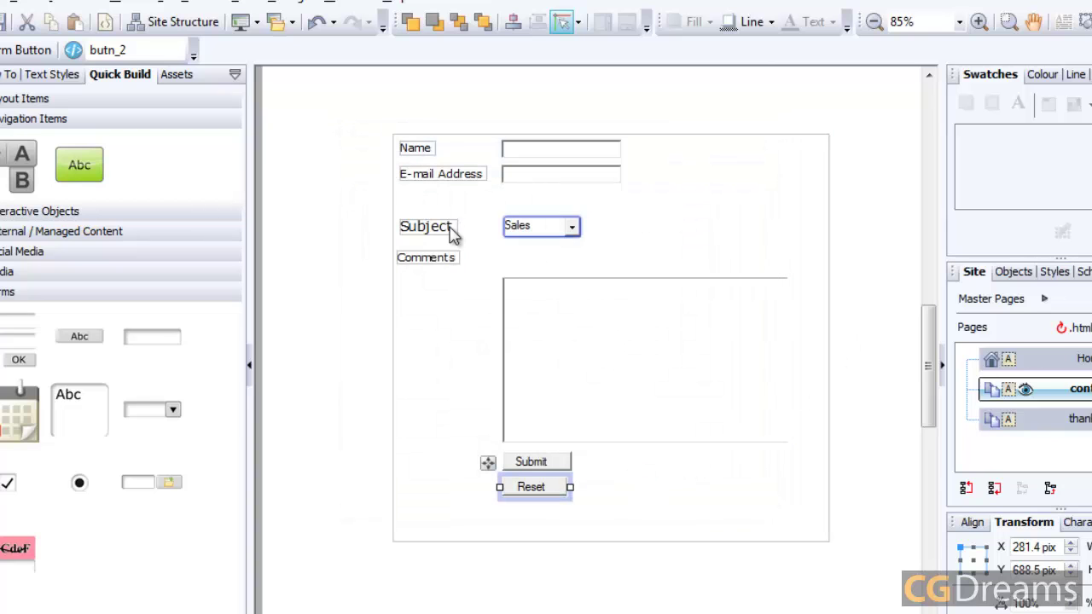
left_click(529, 569)
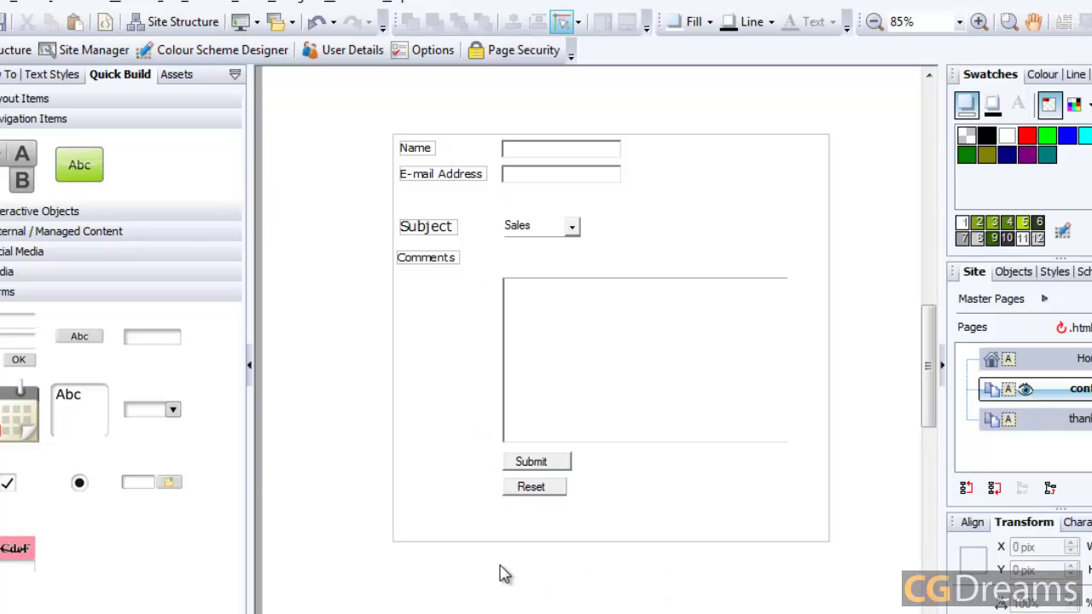
Step: Publish to Disk Folder with Publish All Pages ticked, allowing existing files to be overwritten
left_click(293, 23)
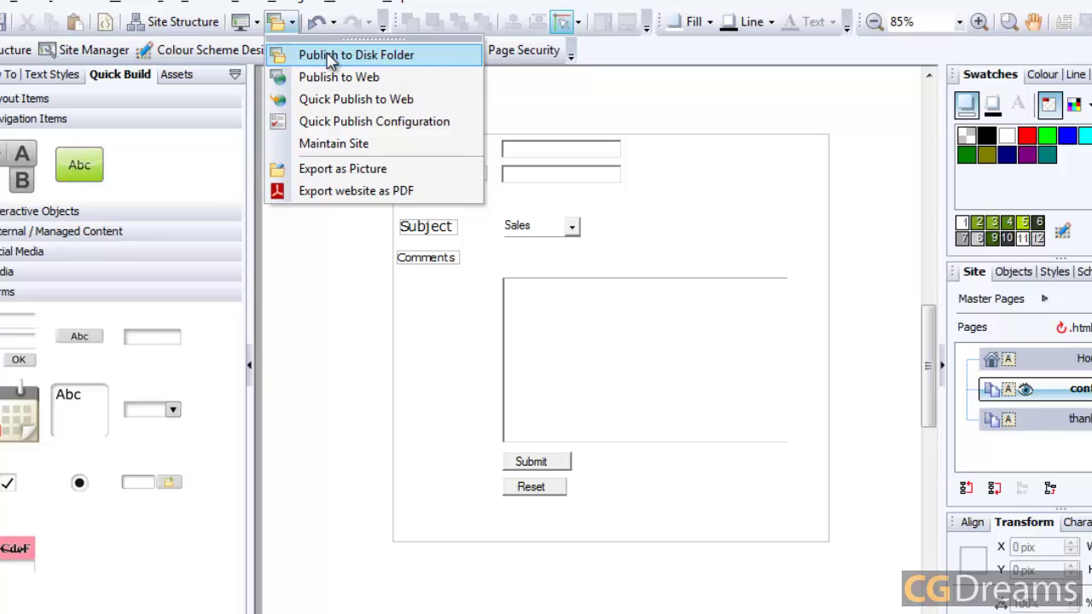
left_click(329, 59)
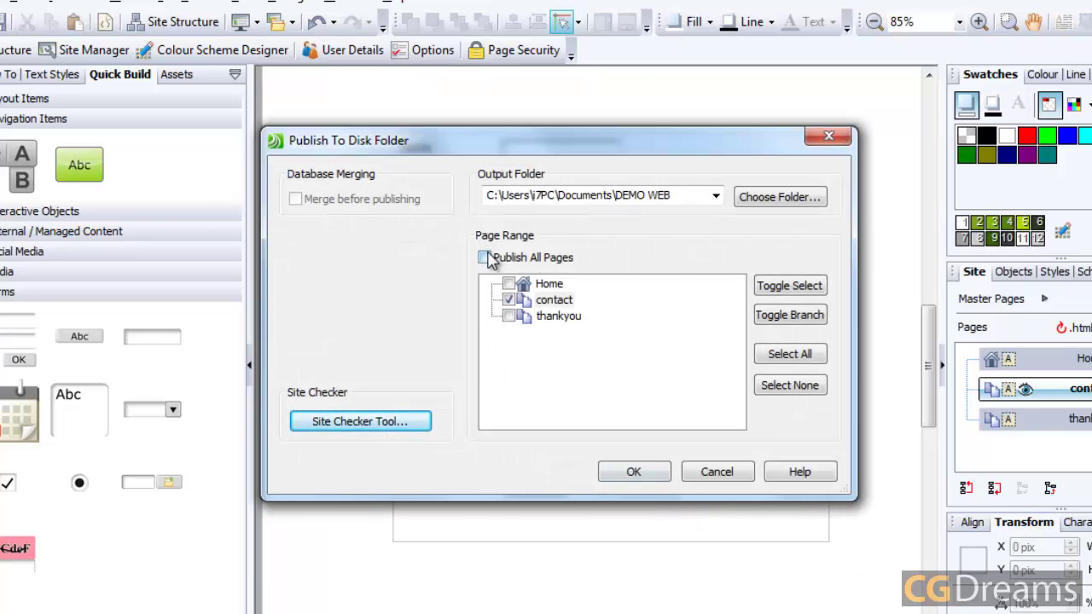
left_click(485, 257)
left_click(637, 471)
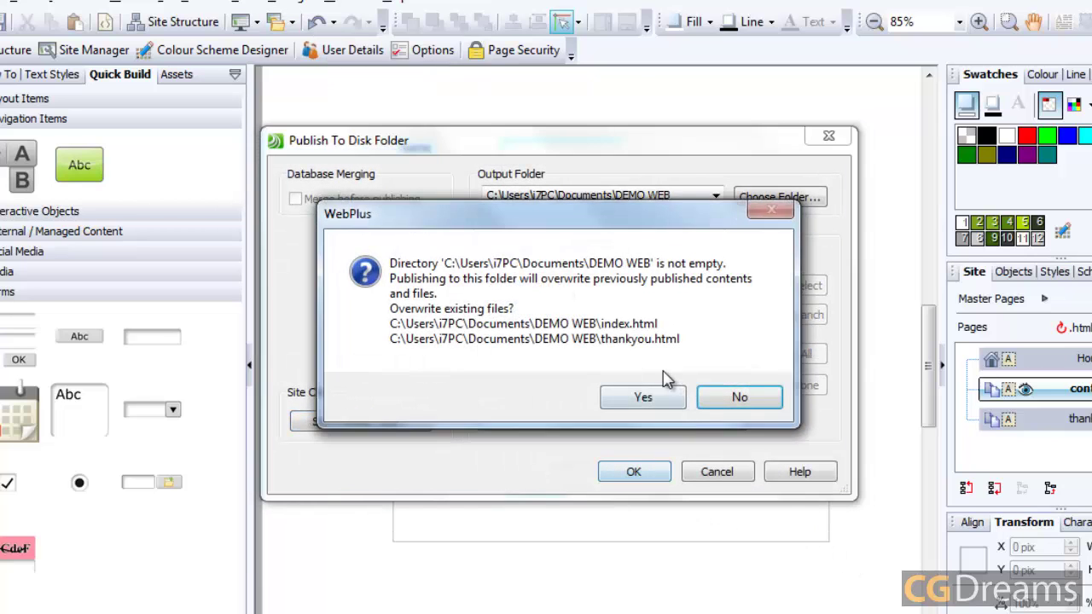
left_click(640, 396)
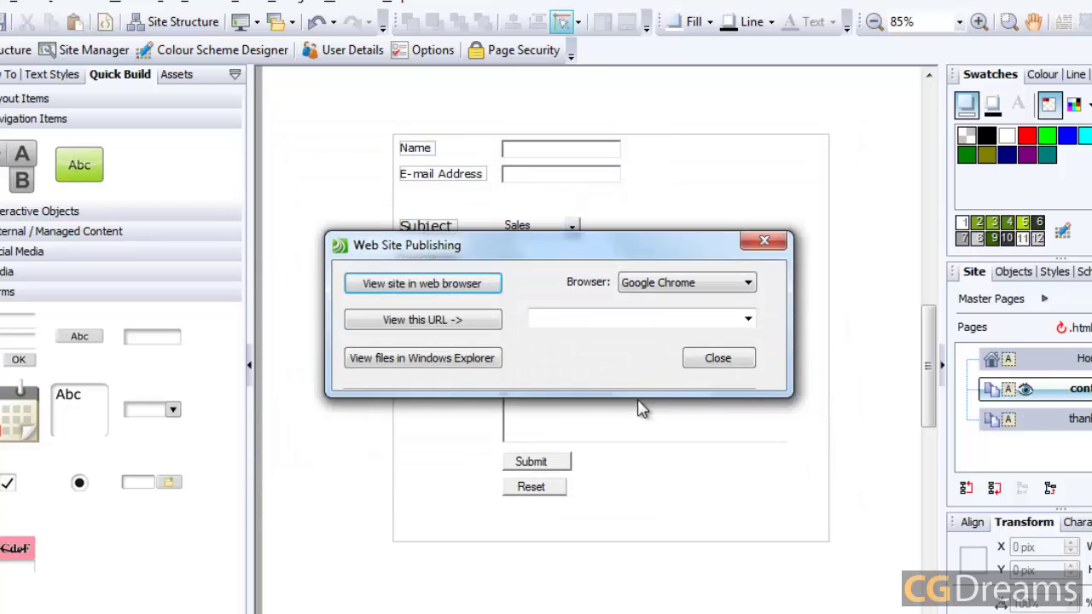
Step: Show the published DEMO WEB files in Explorer and position Forms To Go Lite beside it
left_click(427, 363)
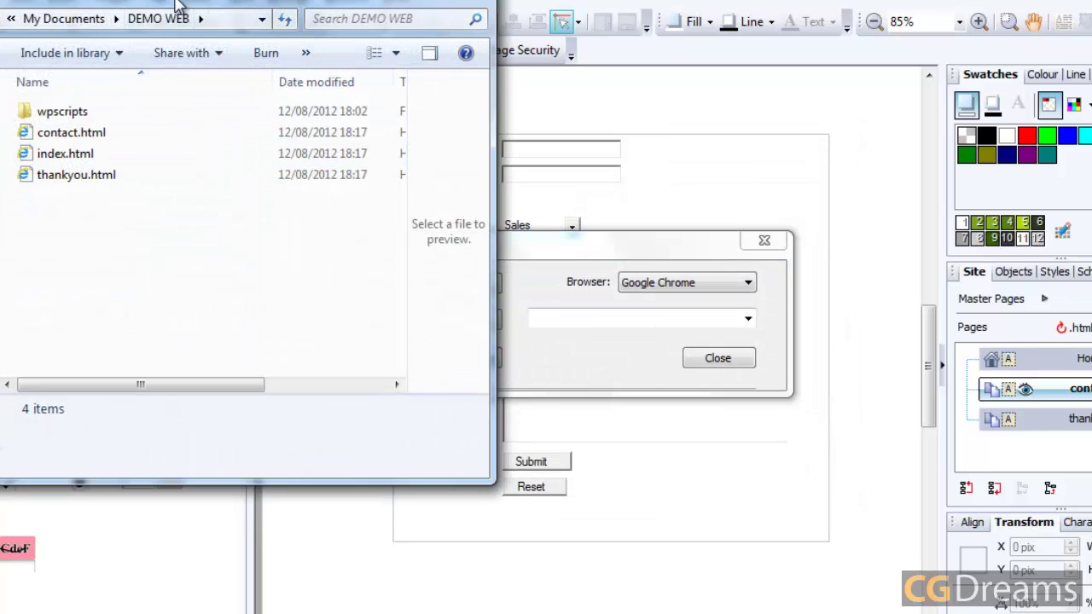
left_click_drag(196, 7, 236, 0)
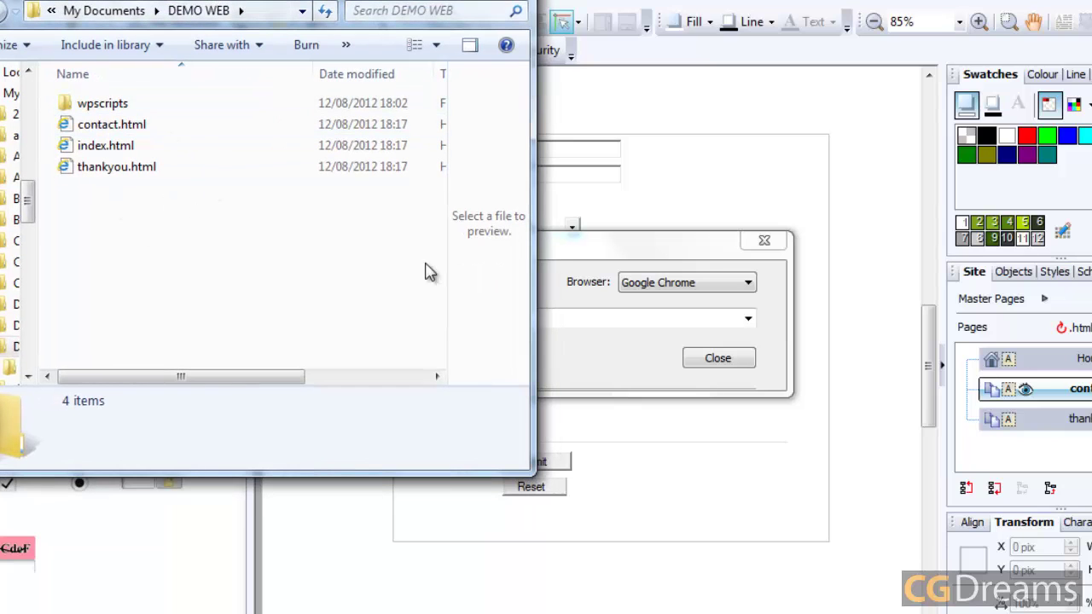
left_click(726, 359)
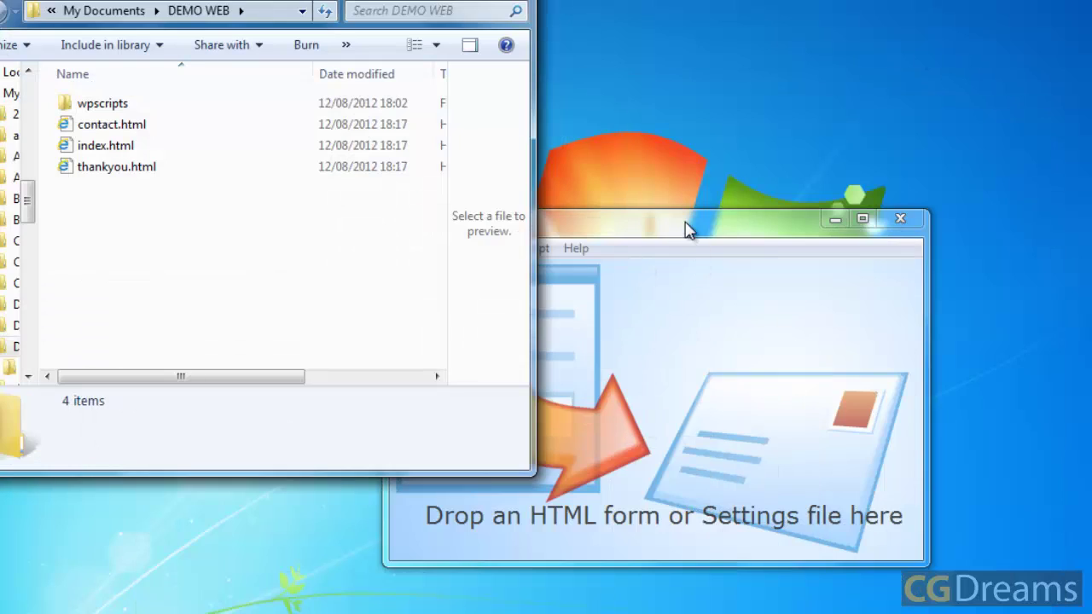
left_click_drag(687, 231, 884, 74)
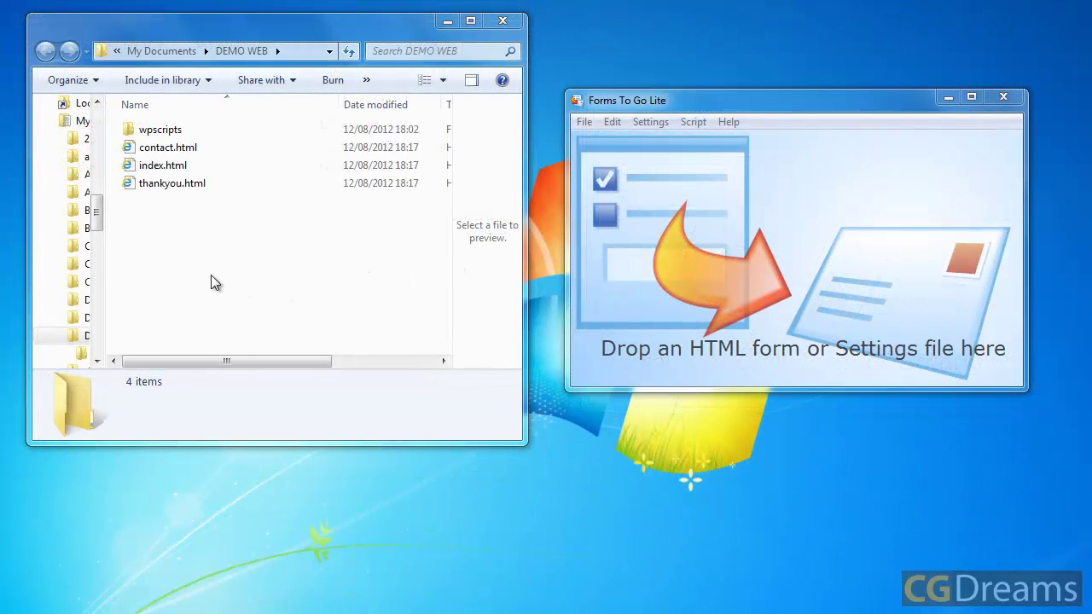
Step: Drag contact.html from Explorer into the Forms To Go Lite drop area
left_click(168, 147)
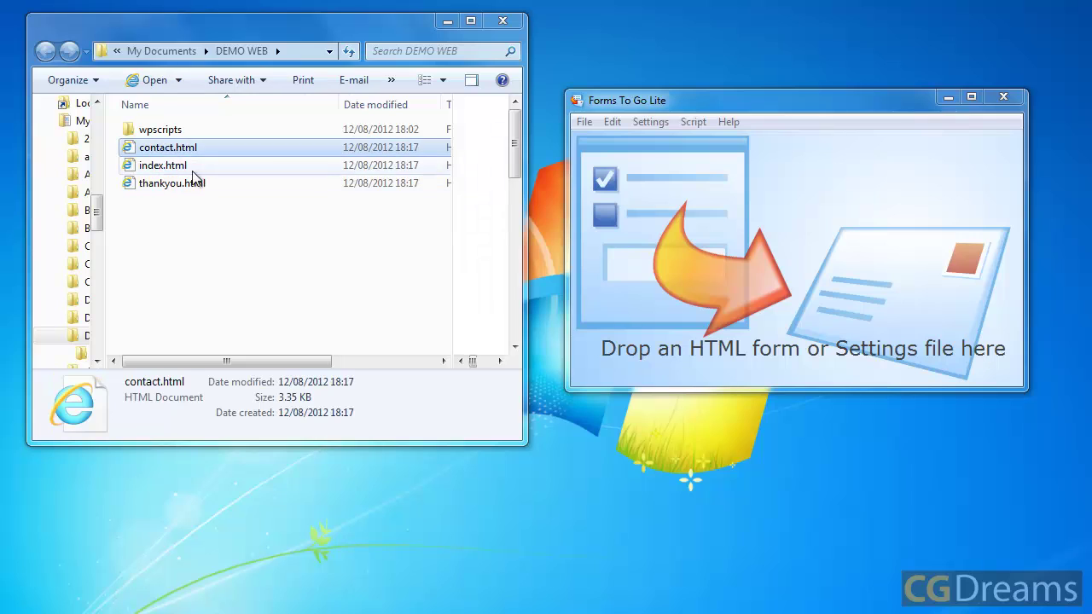
left_click_drag(192, 149, 849, 228)
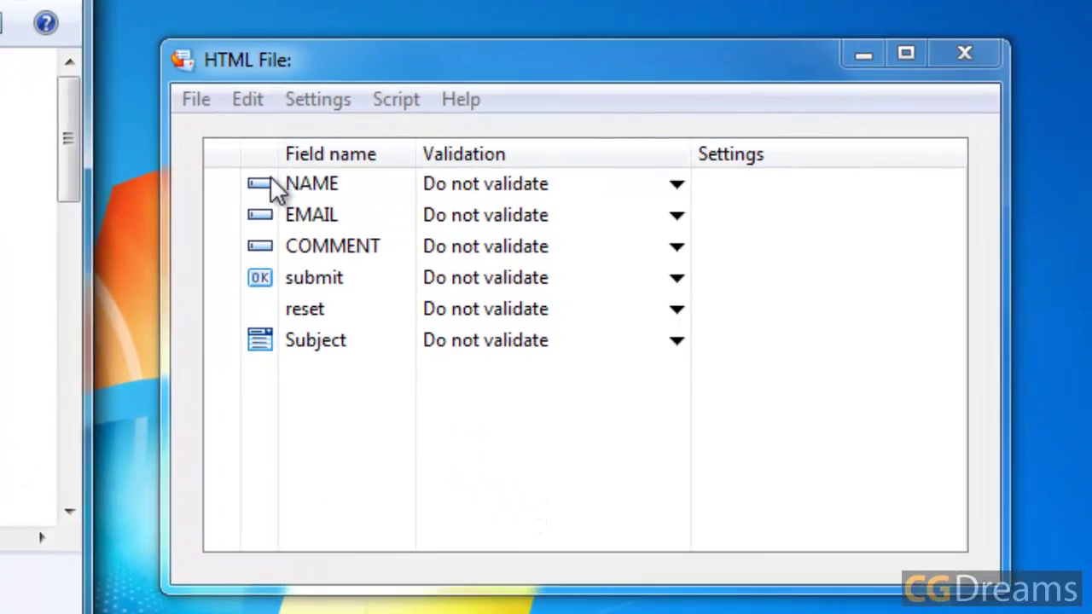
Step: Validate NAME by Number of characters, 3 to 15, and begin its error message
left_click(677, 186)
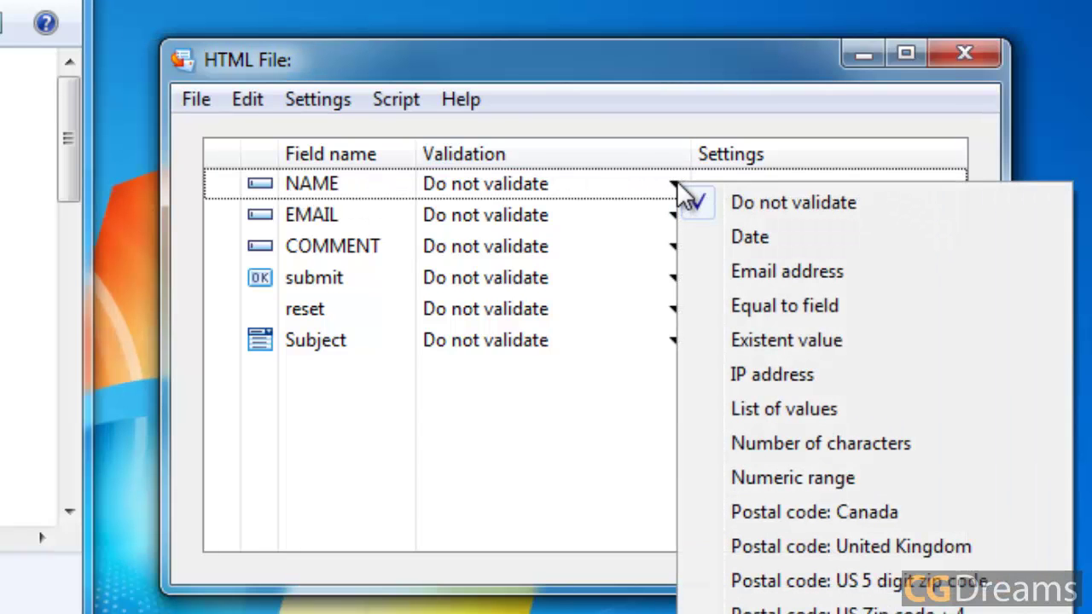
left_click(860, 457)
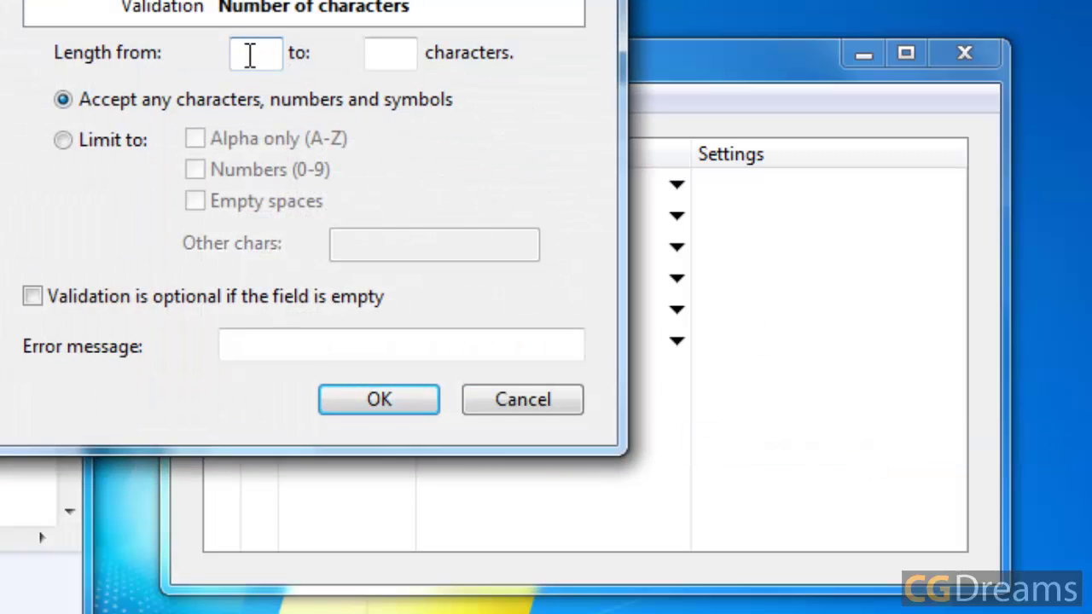
left_click(250, 55)
type("3")
left_click(386, 54)
type("15")
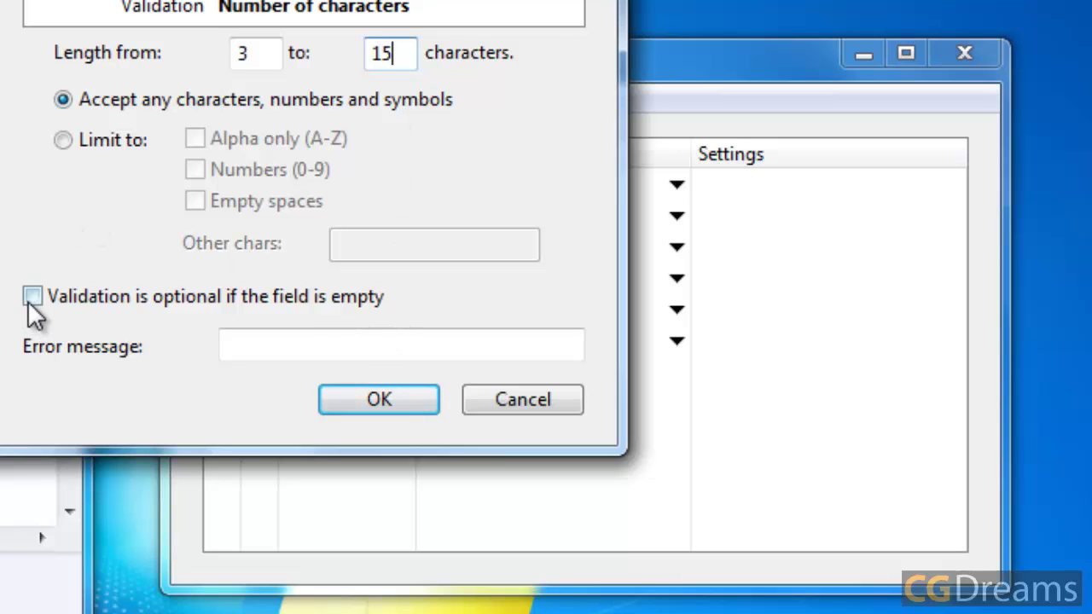
left_click(288, 337)
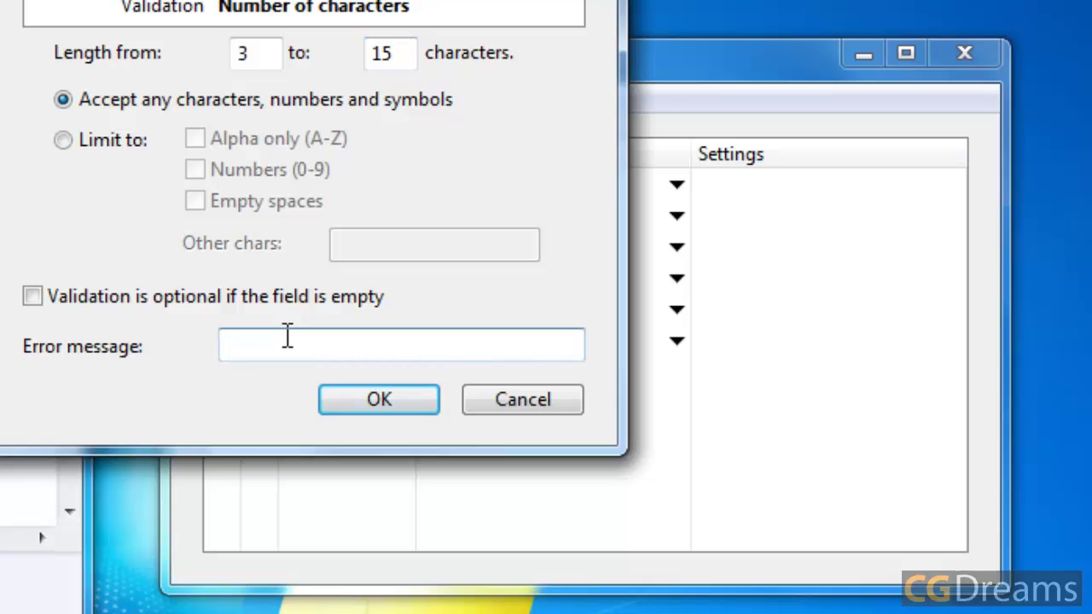
type("Please enter name")
Step: Validate EMAIL as Email address with the error message 'Please enter your email address'
left_click(347, 408)
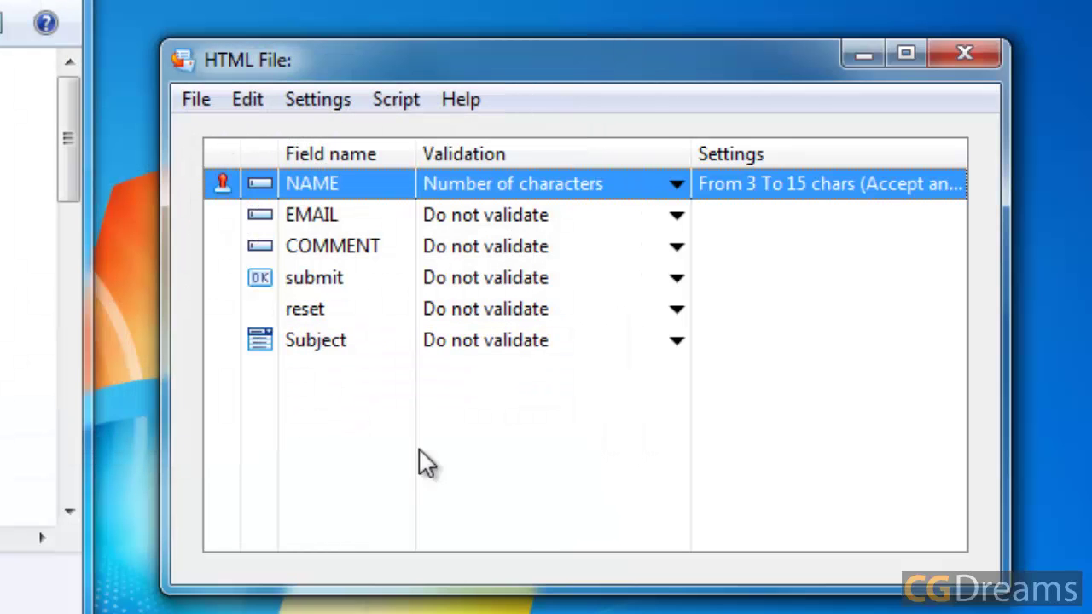
left_click(681, 219)
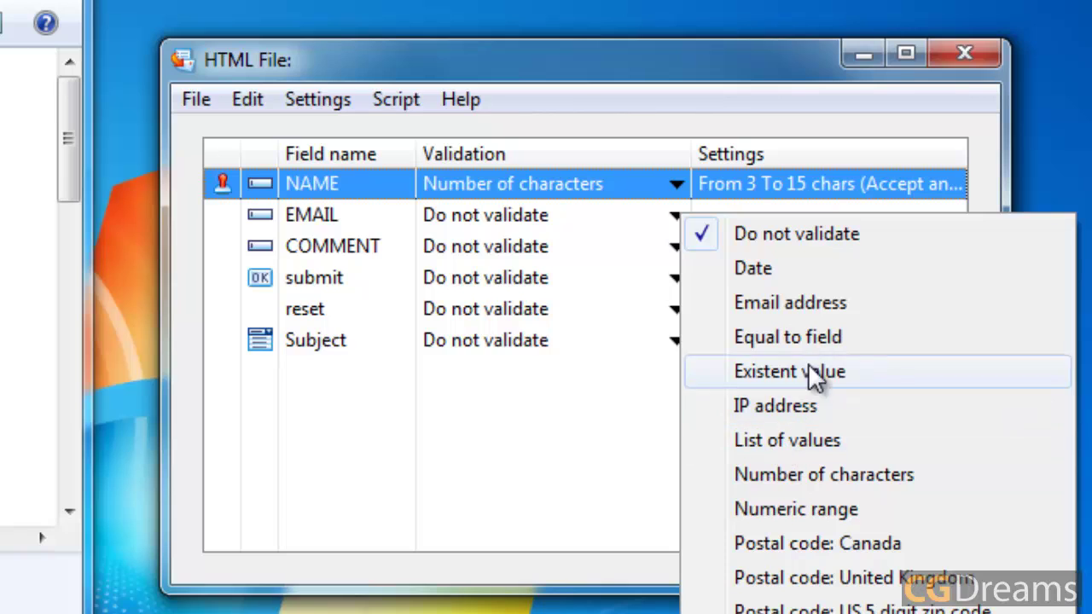
left_click(792, 306)
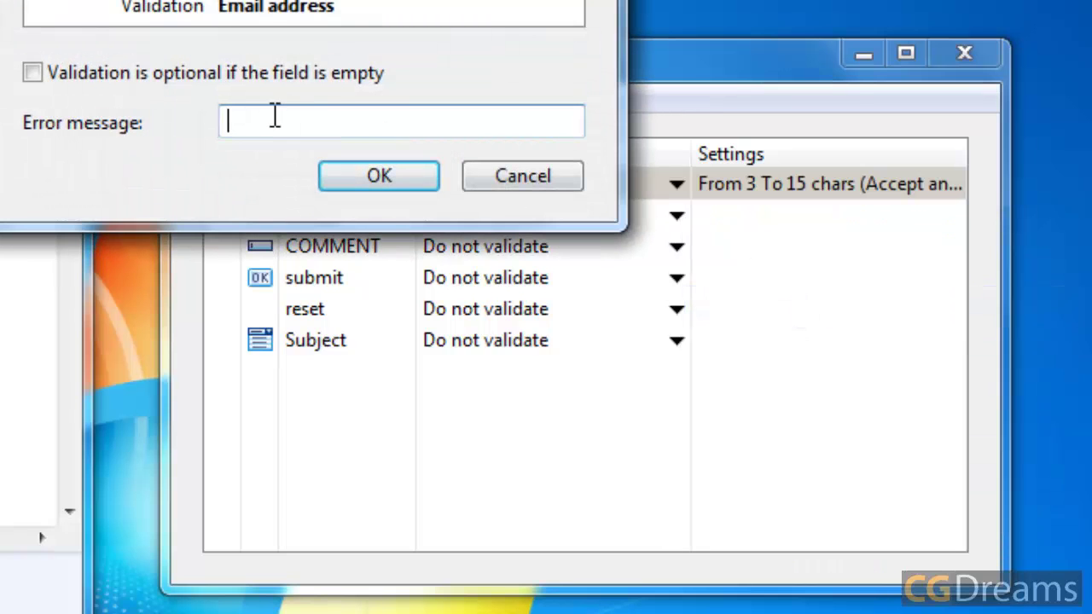
left_click_drag(249, 0, 306, 27)
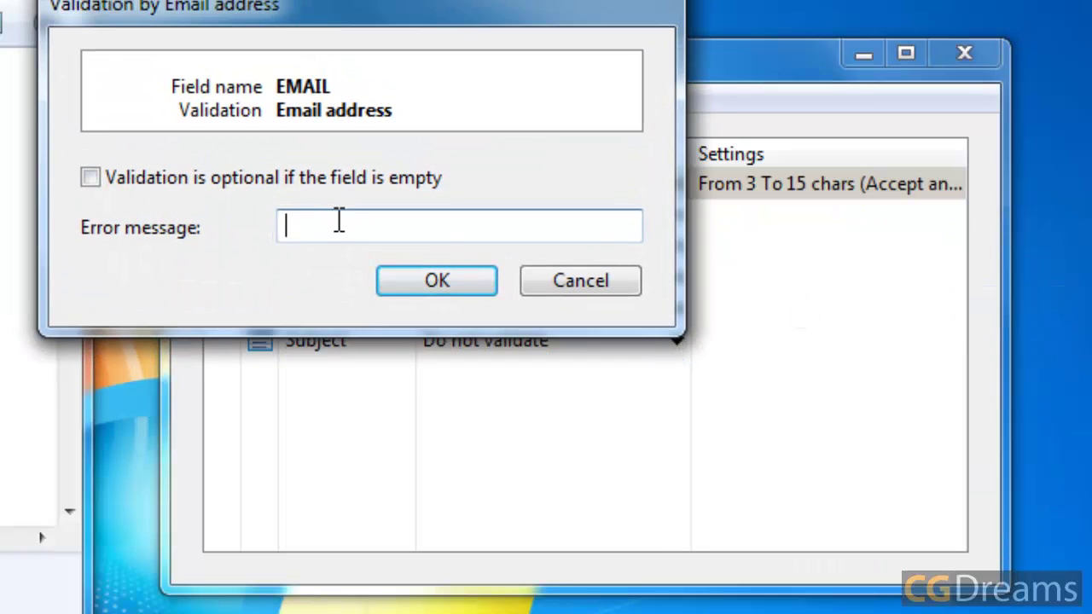
type("Pleas")
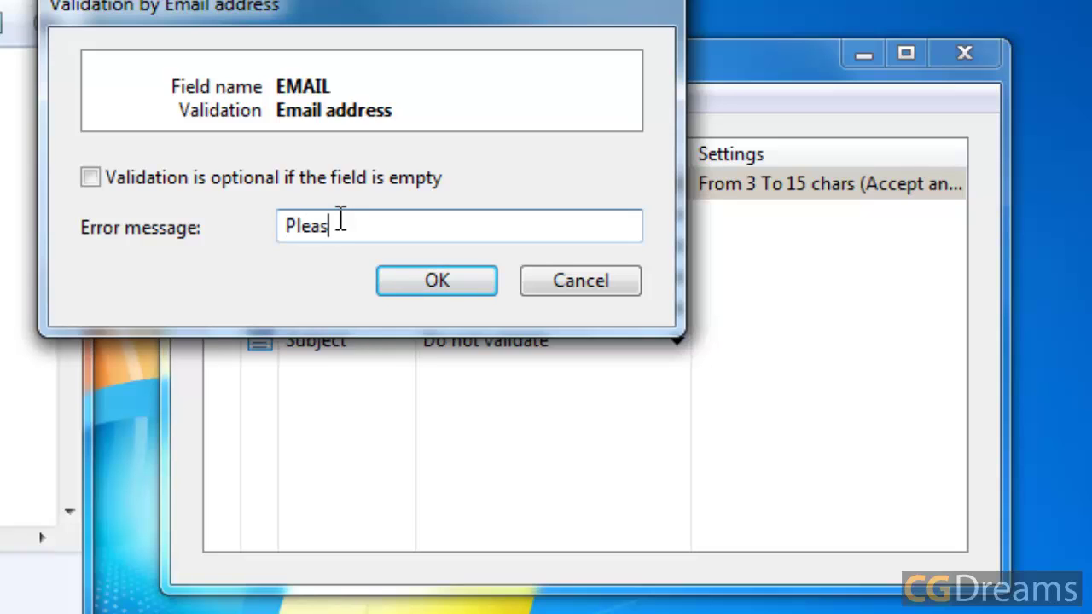
type("e enter your ")
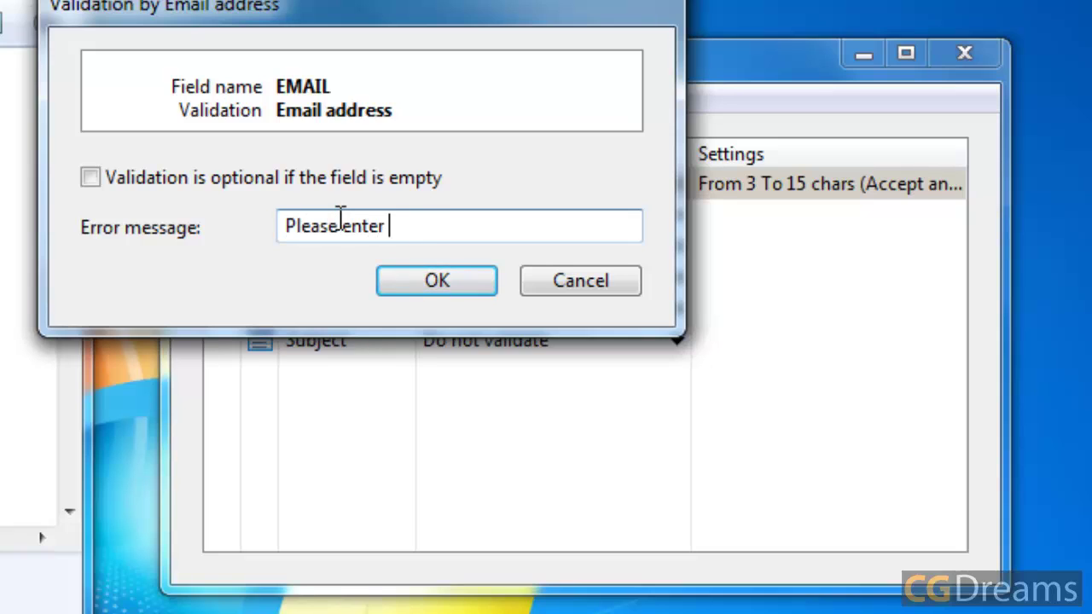
type("email address")
left_click(398, 280)
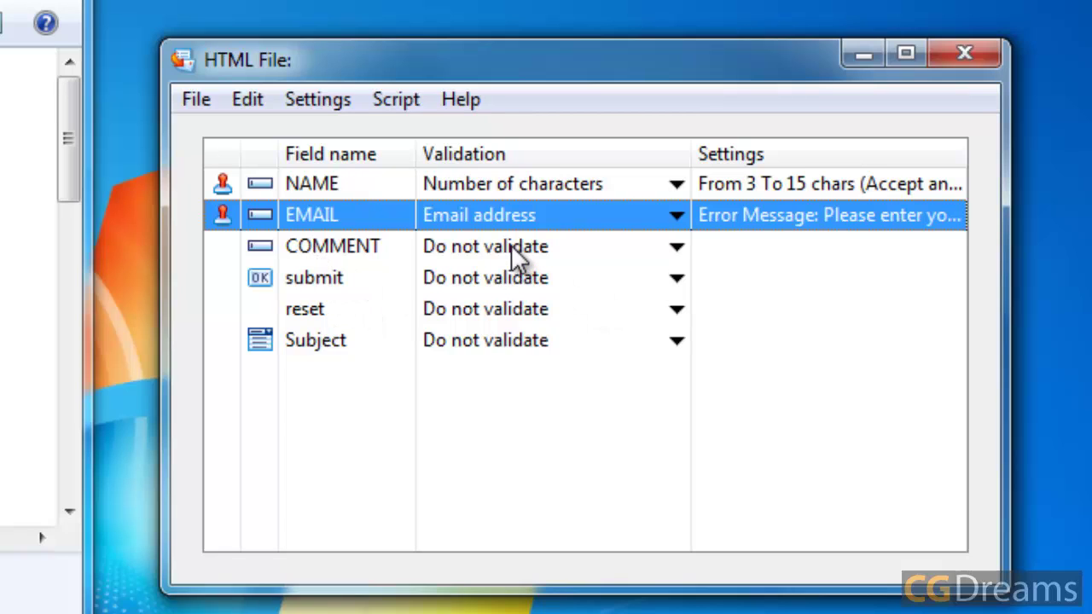
Step: Set COMMENT to Number of characters, 5 minimum and 100 maximum, with message 'Please enter message'
left_click(491, 249)
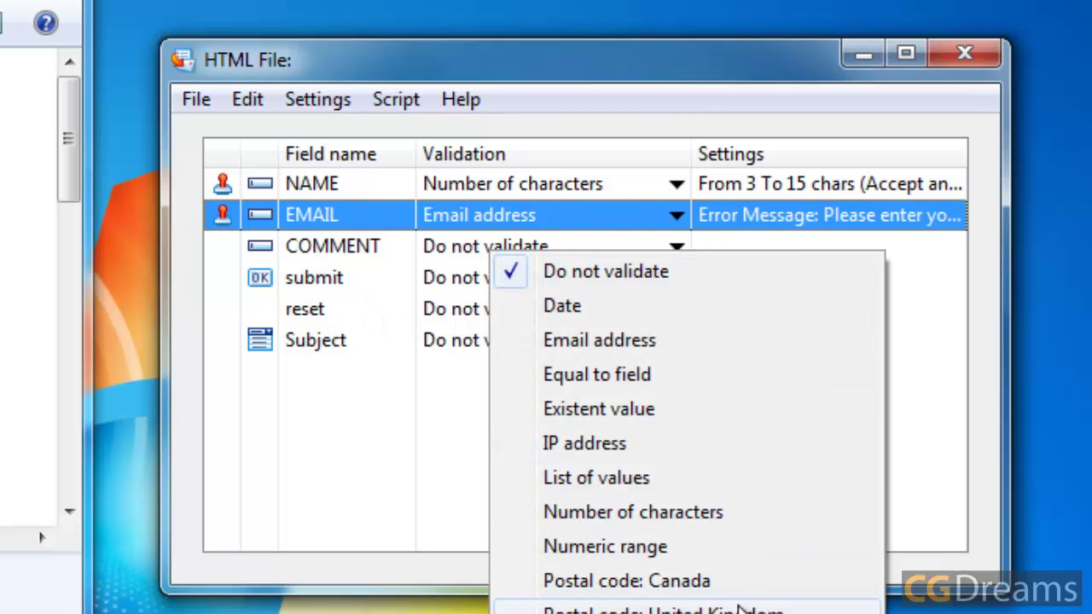
left_click(709, 515)
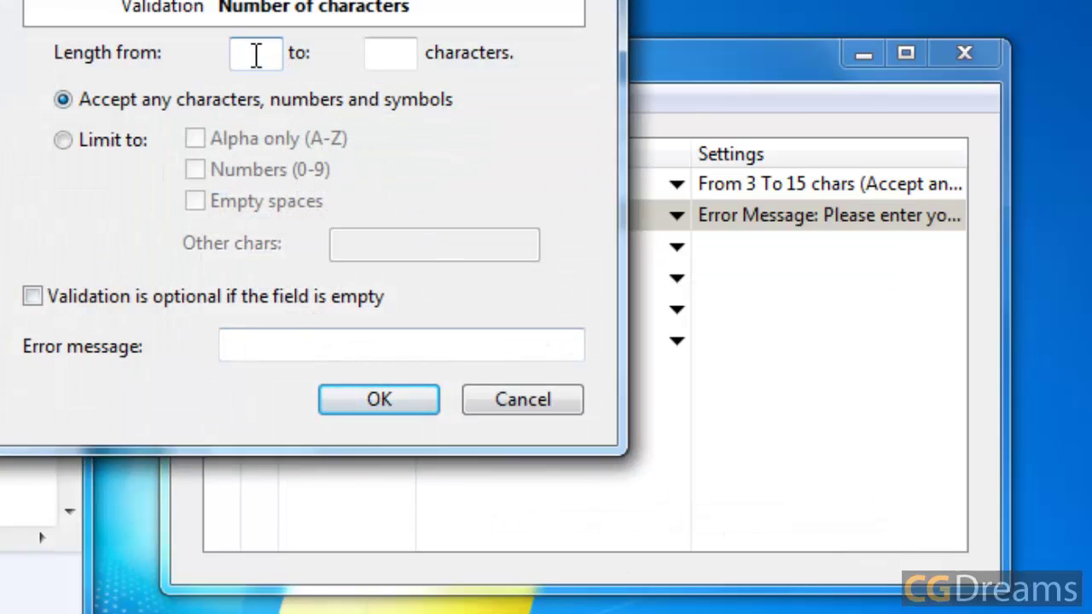
type("5")
left_click(382, 56)
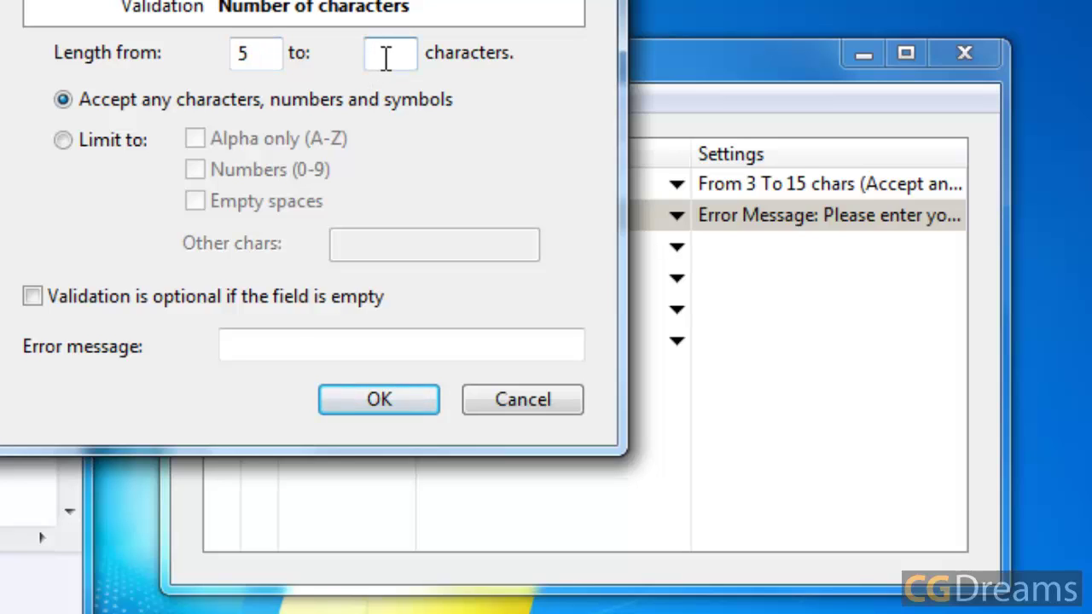
type("100")
left_click(243, 349)
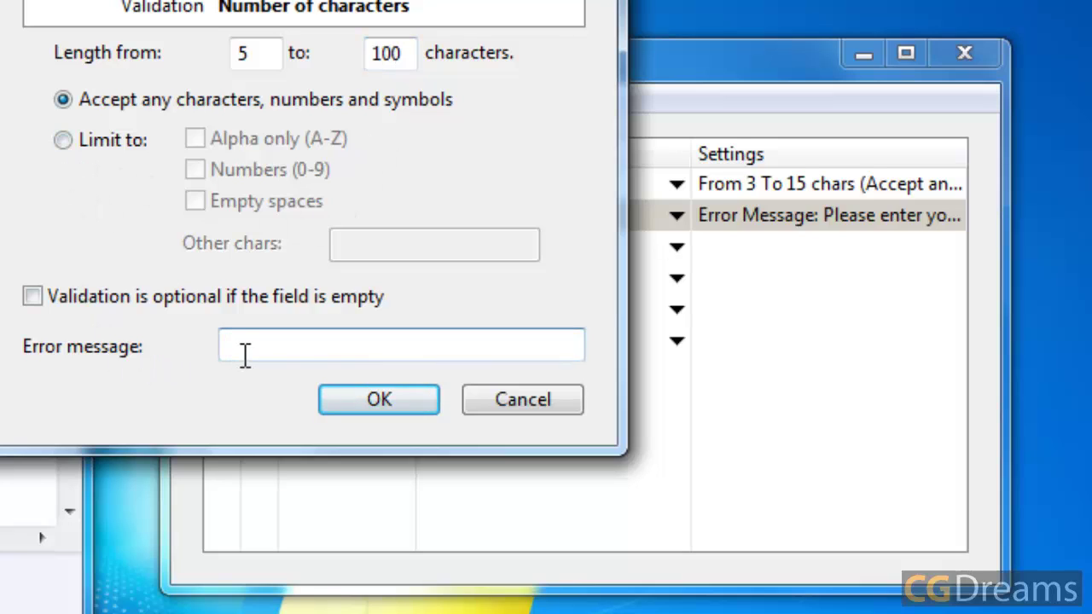
type("Please enter")
type("message")
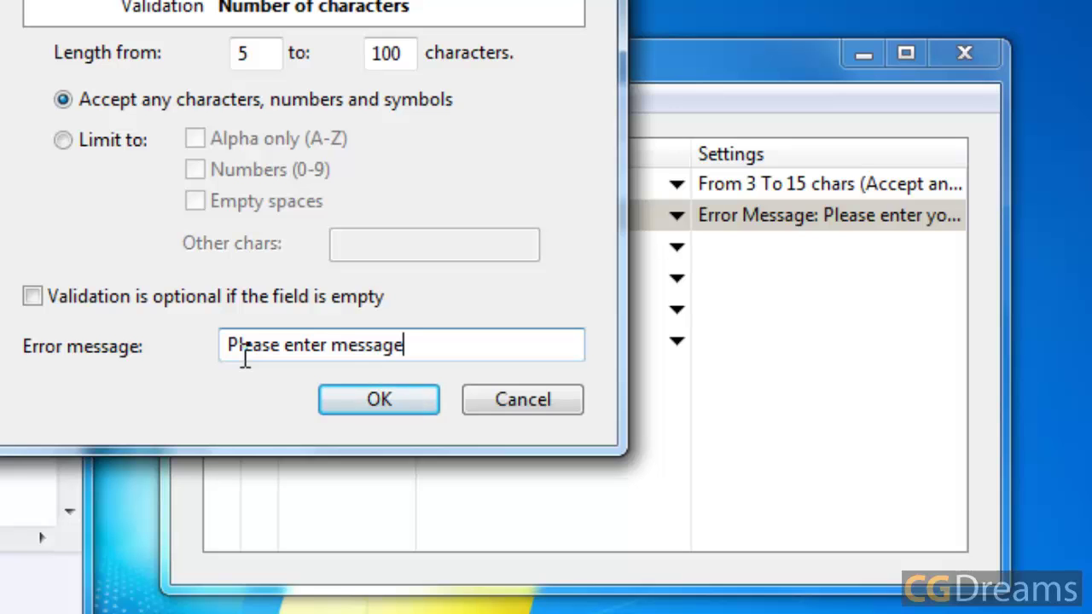
left_click(359, 400)
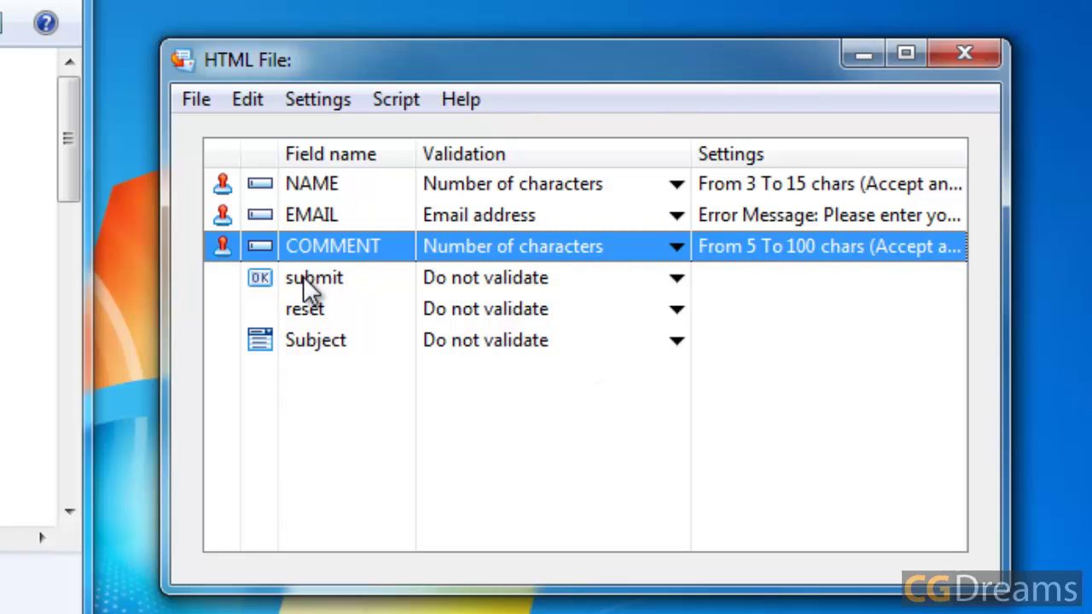
left_click(309, 285)
left_click(334, 351)
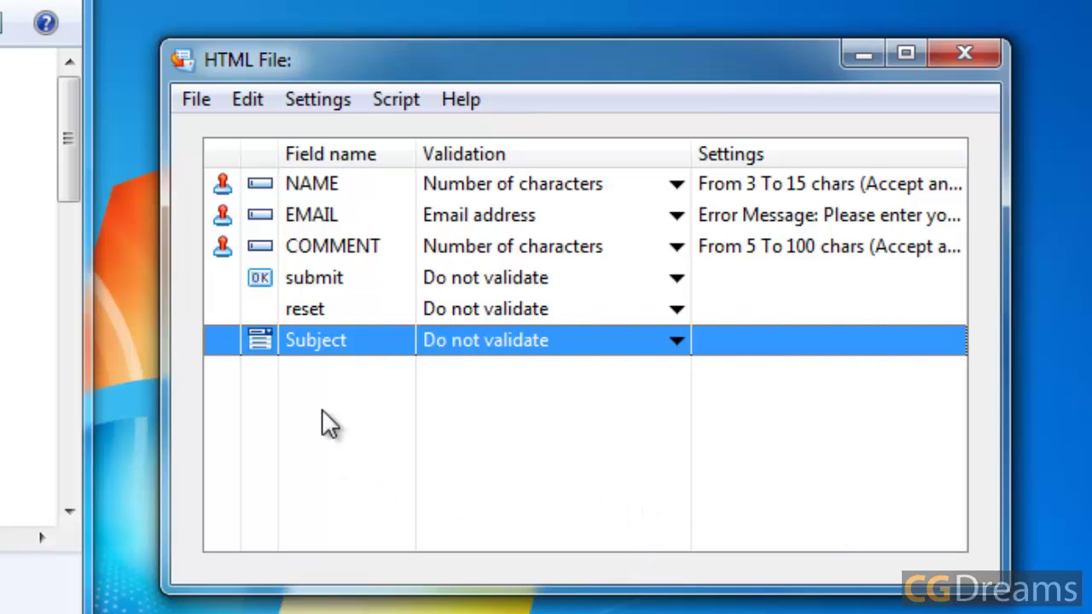
Step: In the Email to Form's Owner settings, set the sender (From) to the EMAIL field
left_click(249, 95)
mouse_move(318, 99)
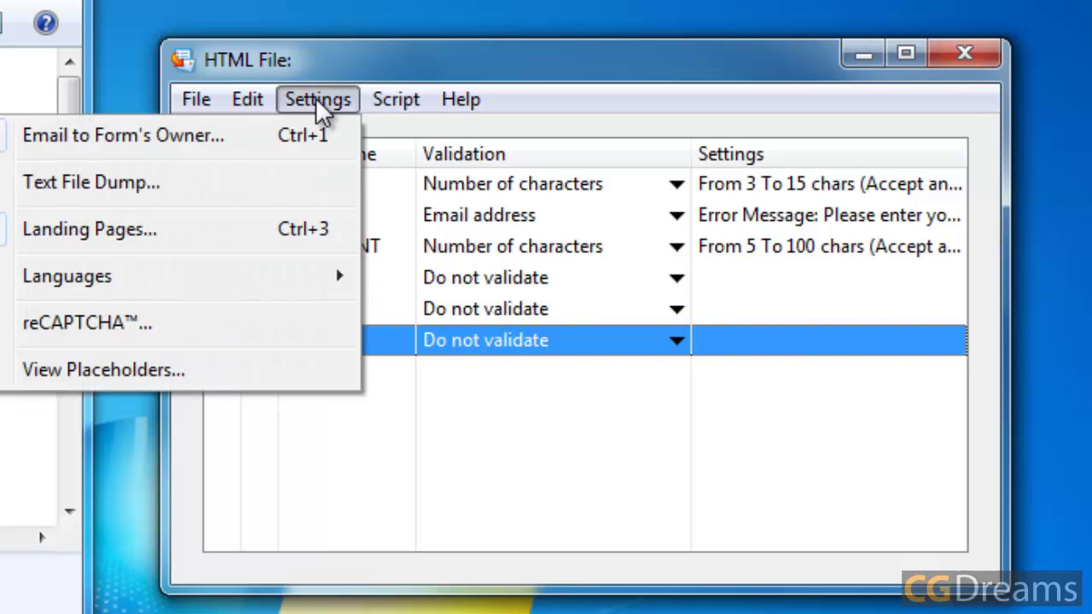
left_click(273, 145)
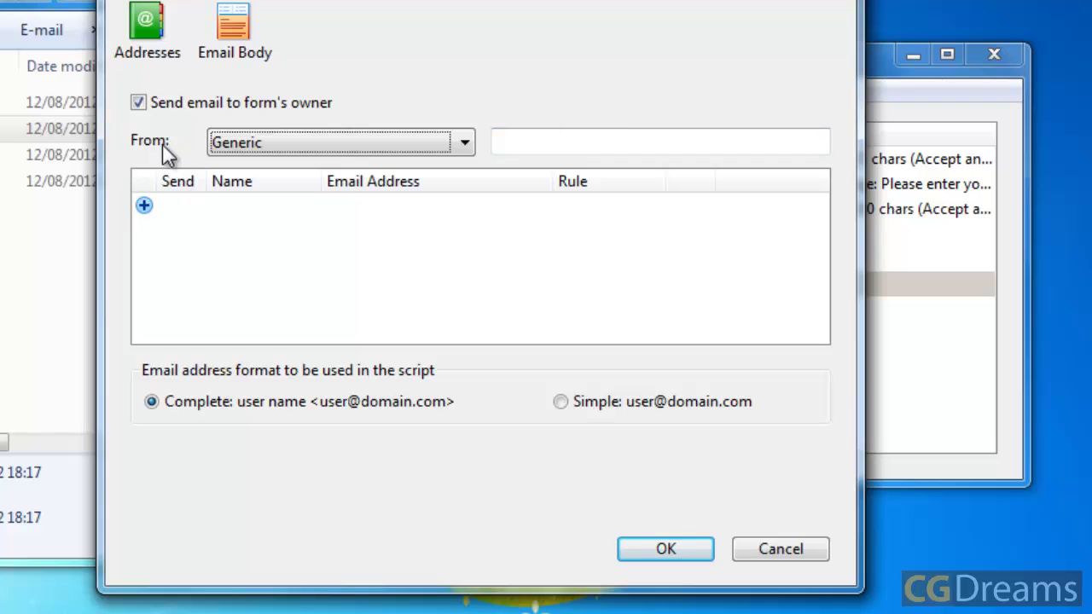
left_click(418, 141)
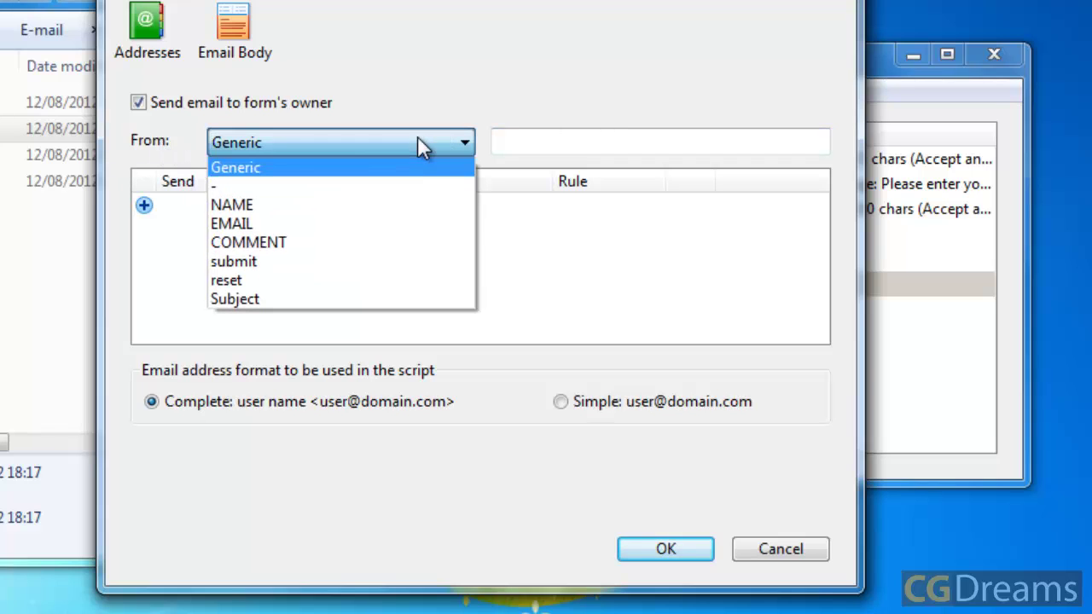
left_click(259, 226)
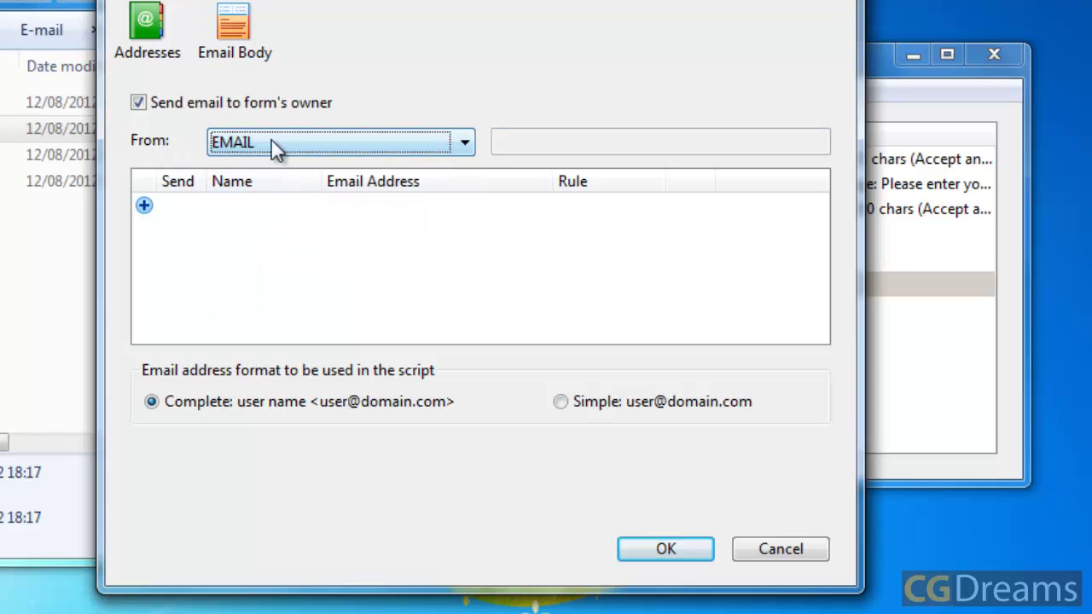
Step: Add a recipient named Sales with its sales e-mail address
left_click(143, 205)
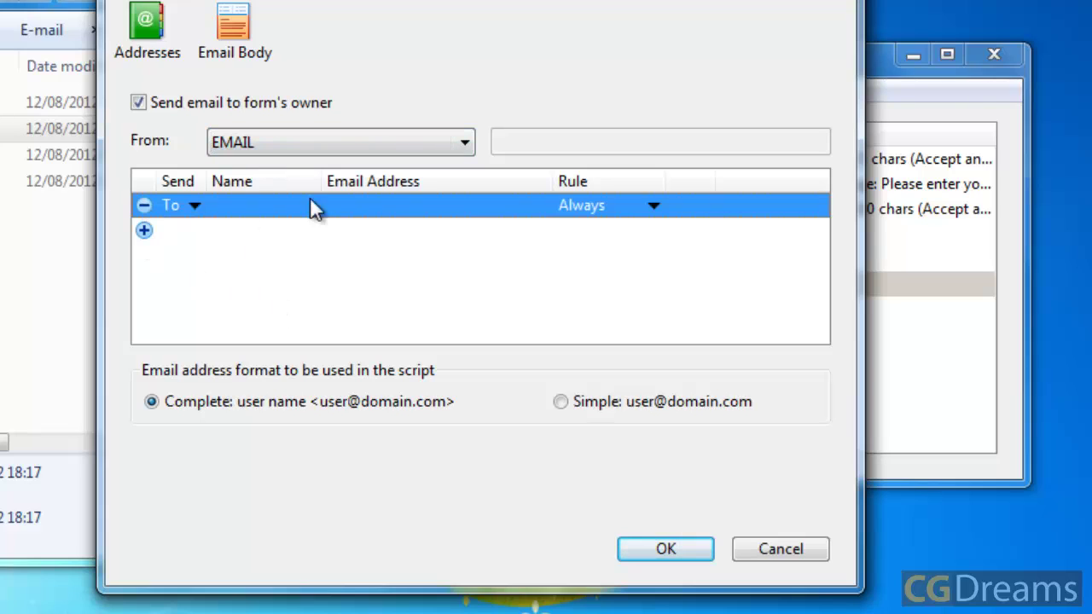
left_click(256, 207)
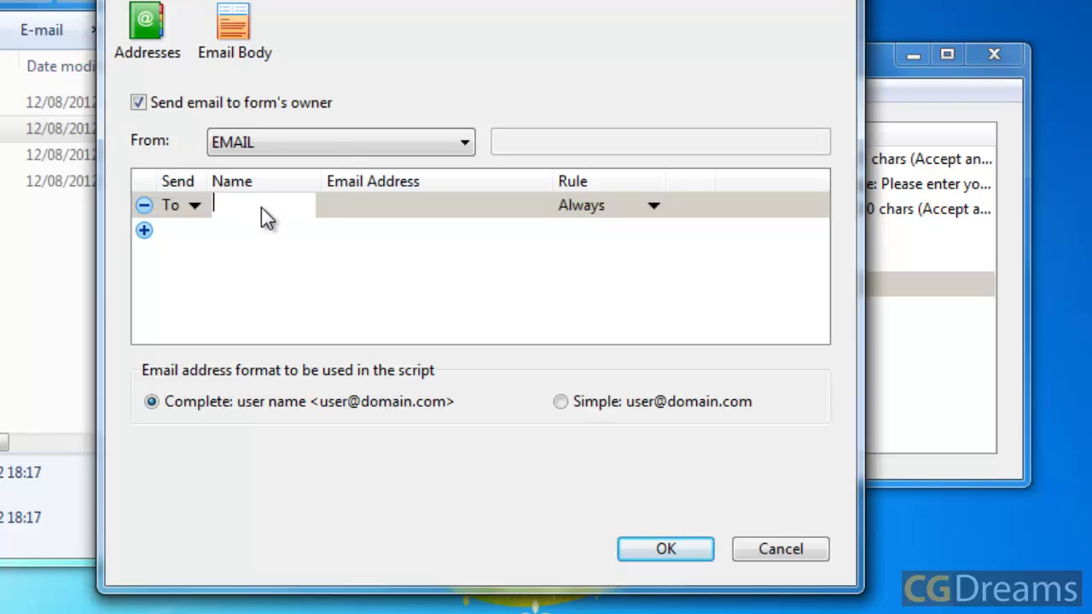
type("Sales")
left_click(392, 217)
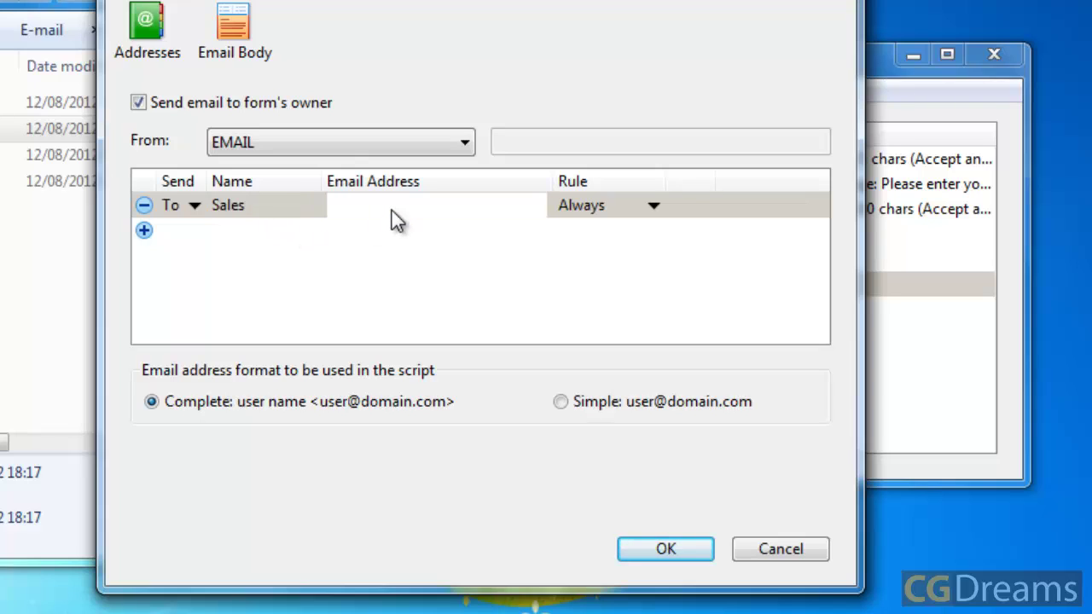
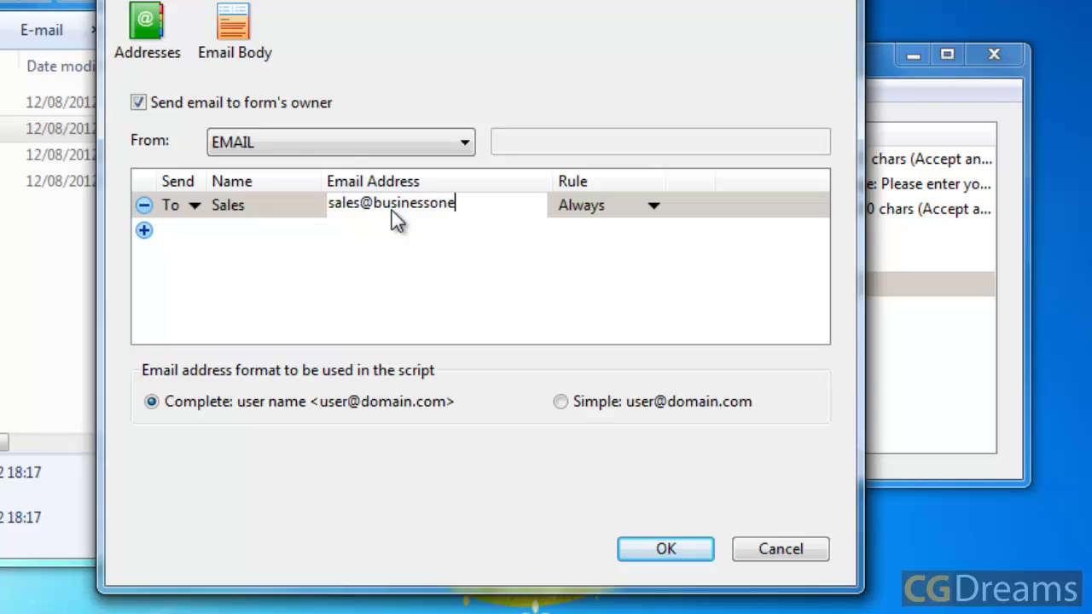
left_click_drag(500, 203, 325, 205)
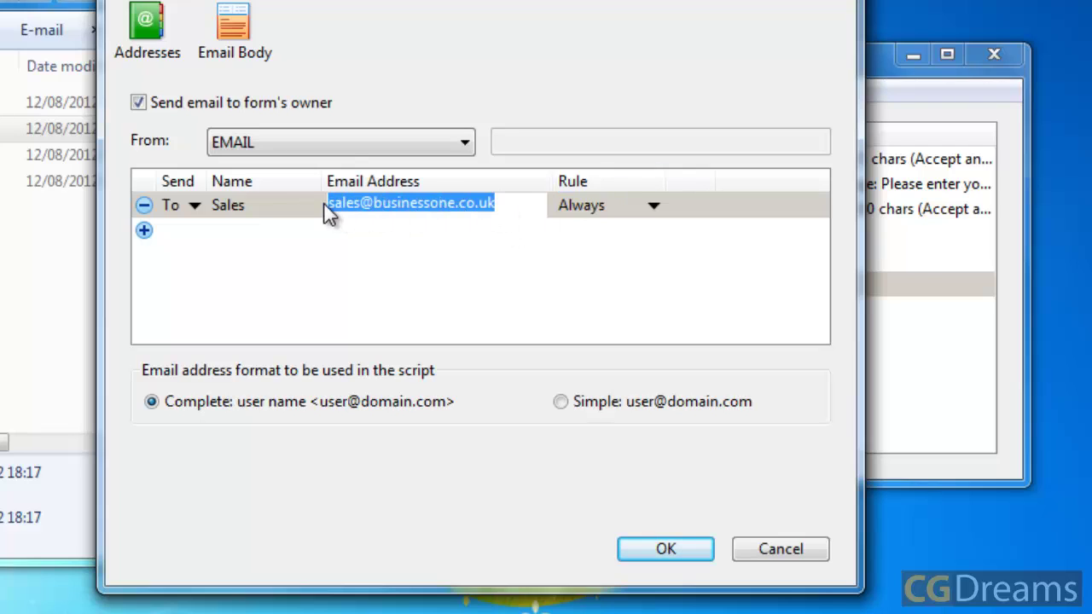
left_click(352, 306)
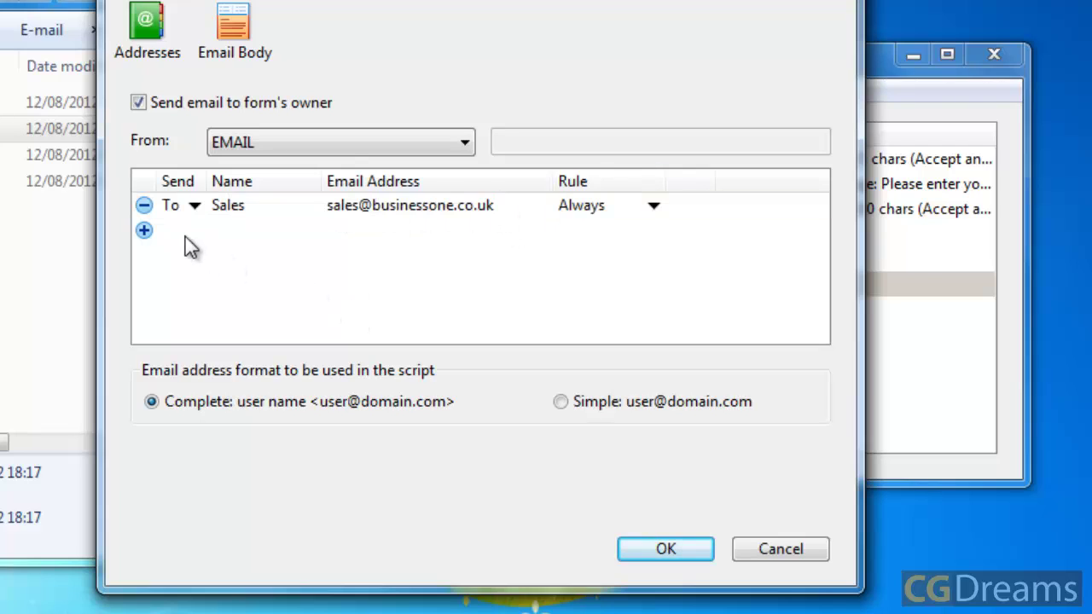
Step: Give the Sales recipient the rule Subject equals 'sales'
left_click(653, 206)
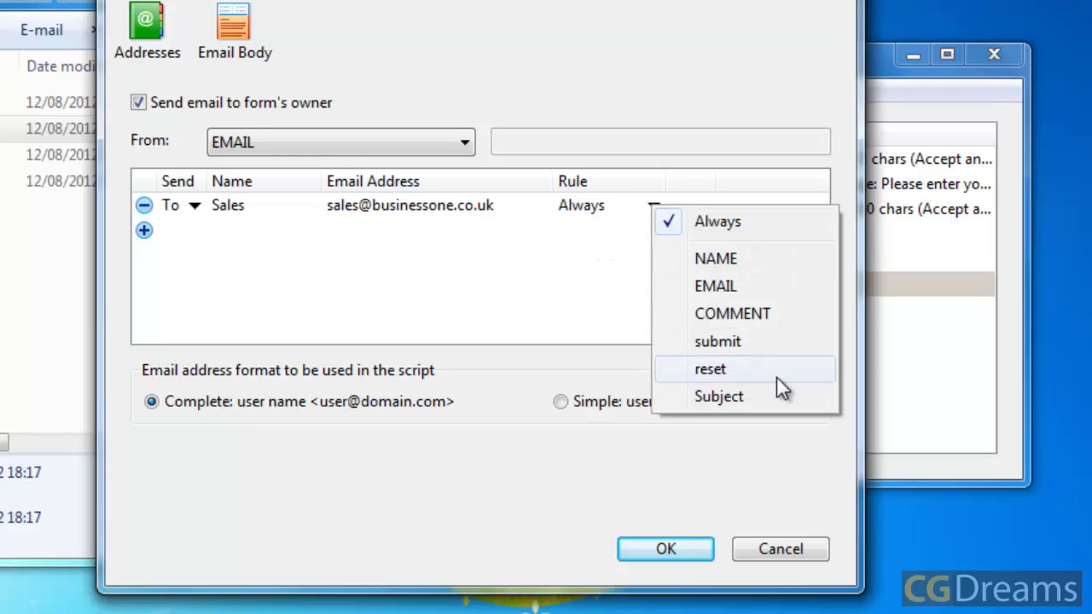
left_click(588, 206)
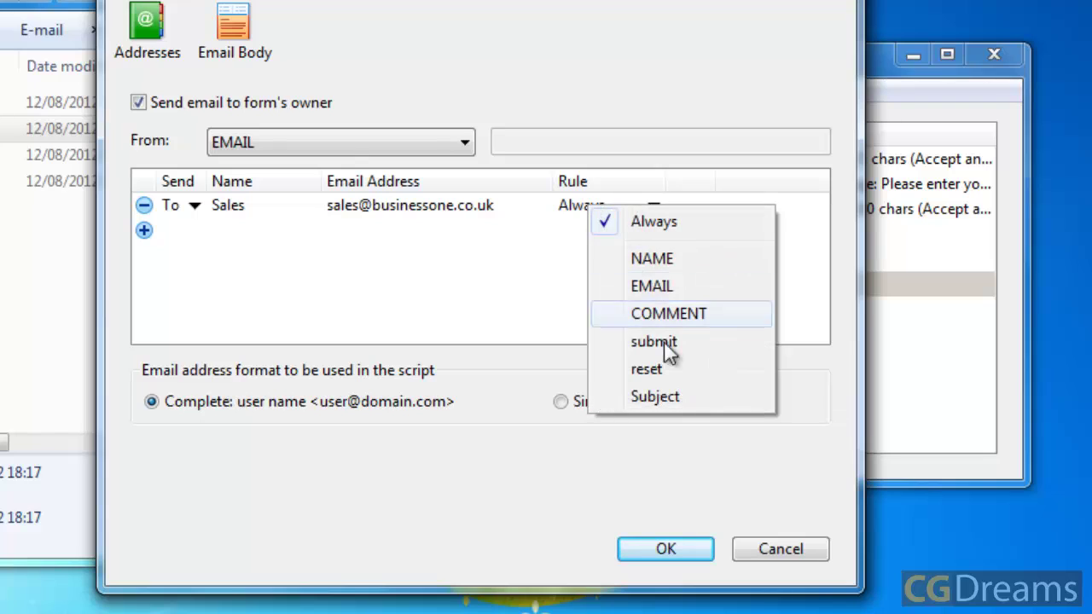
left_click(688, 397)
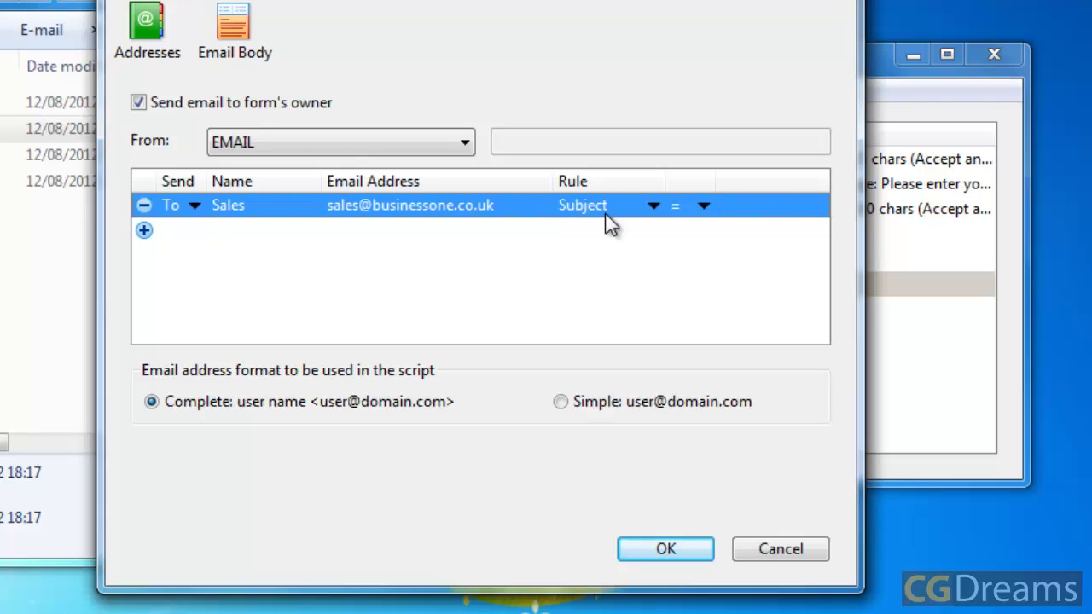
left_click(758, 205)
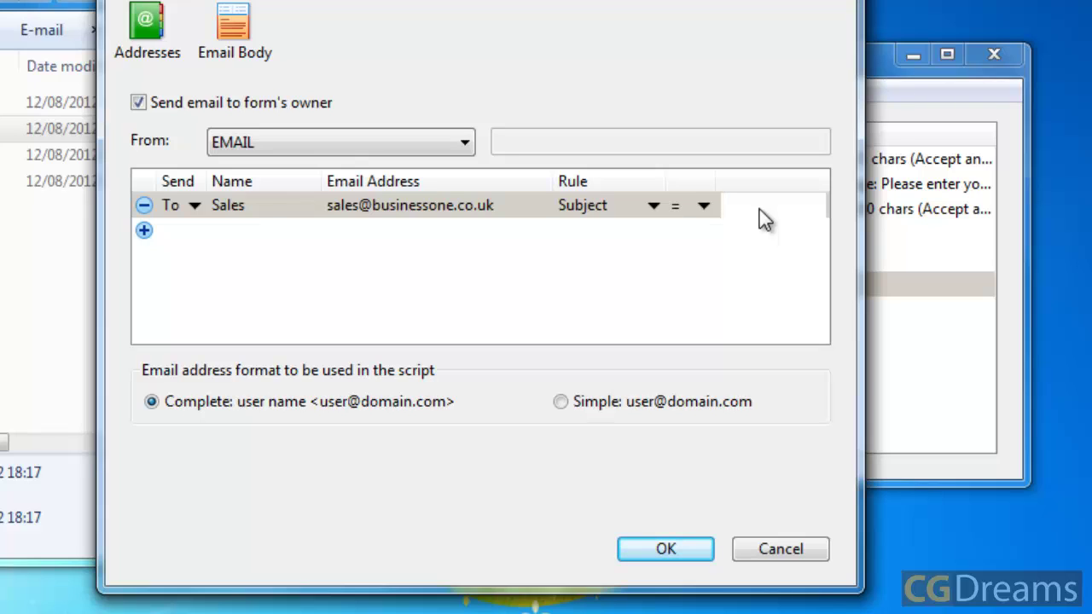
type("sales")
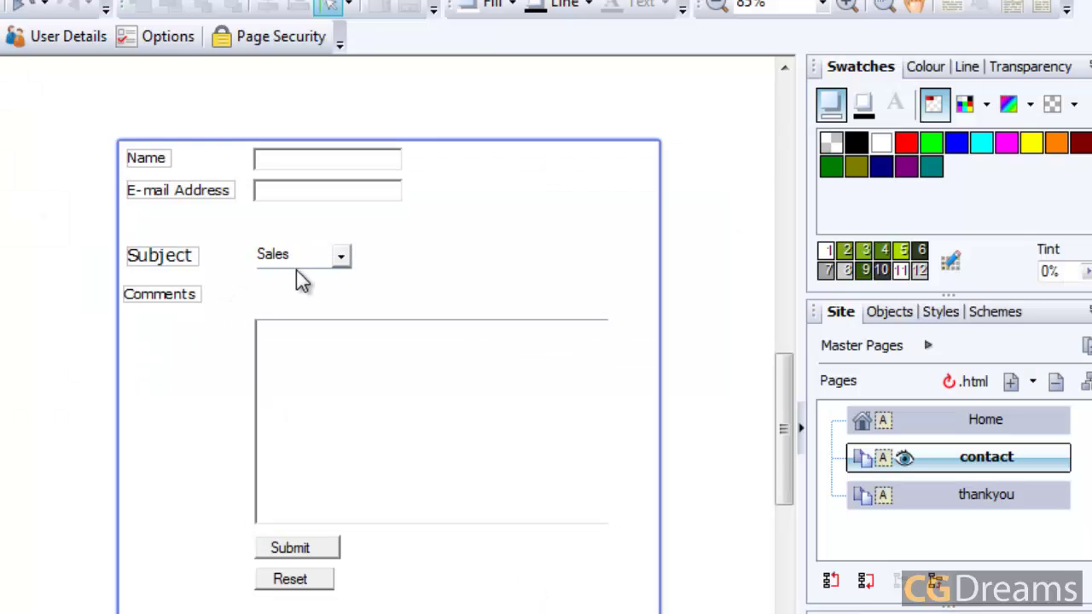
Step: Check the Subject combo box's item values sales, support and comments in its properties
double_click(295, 260)
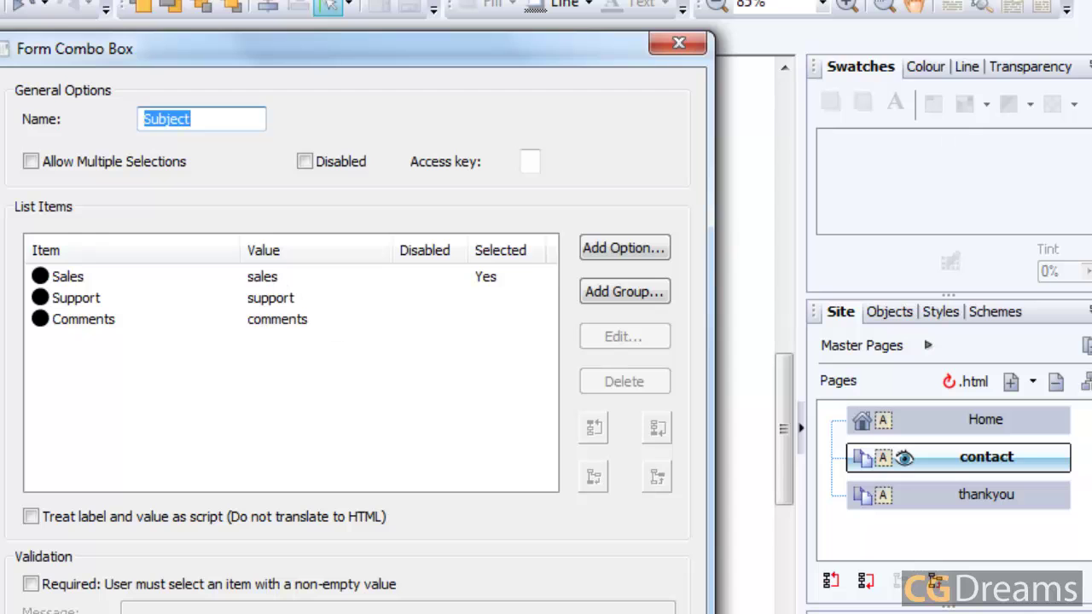
left_click(679, 42)
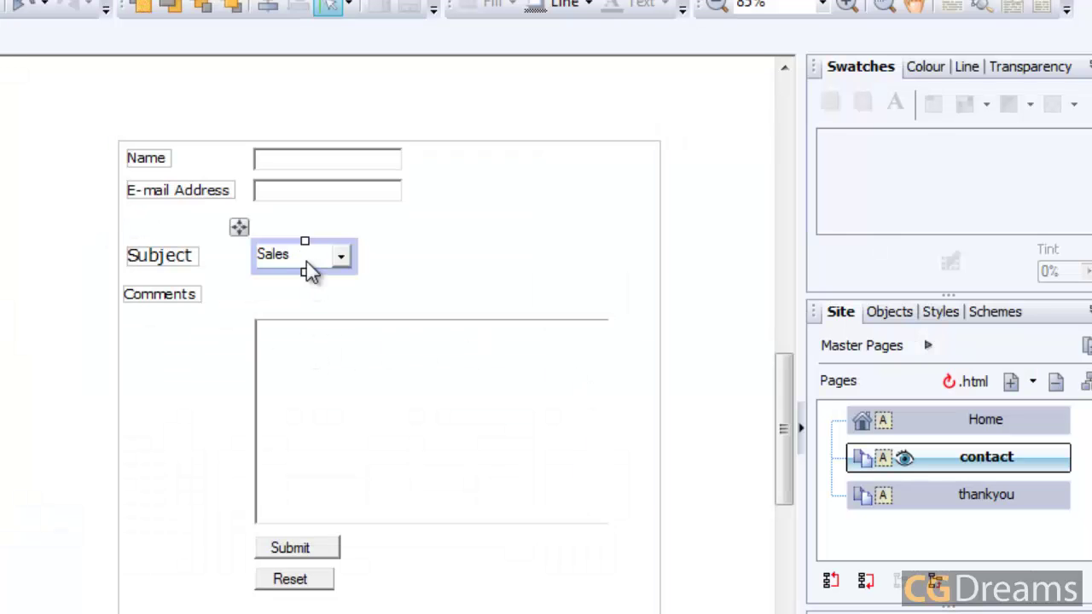
double_click(307, 266)
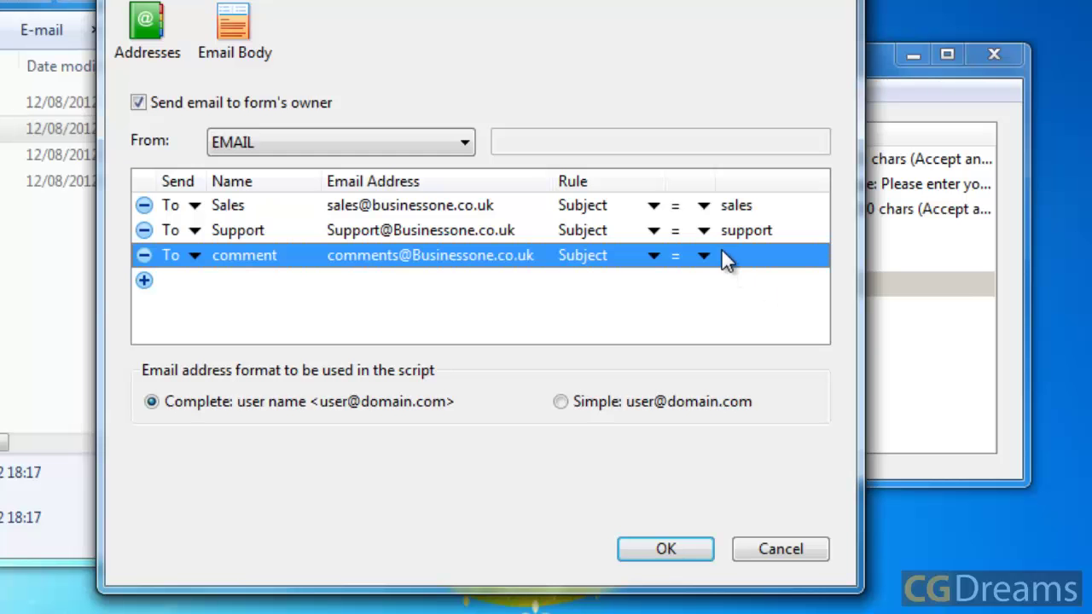
left_click(764, 255)
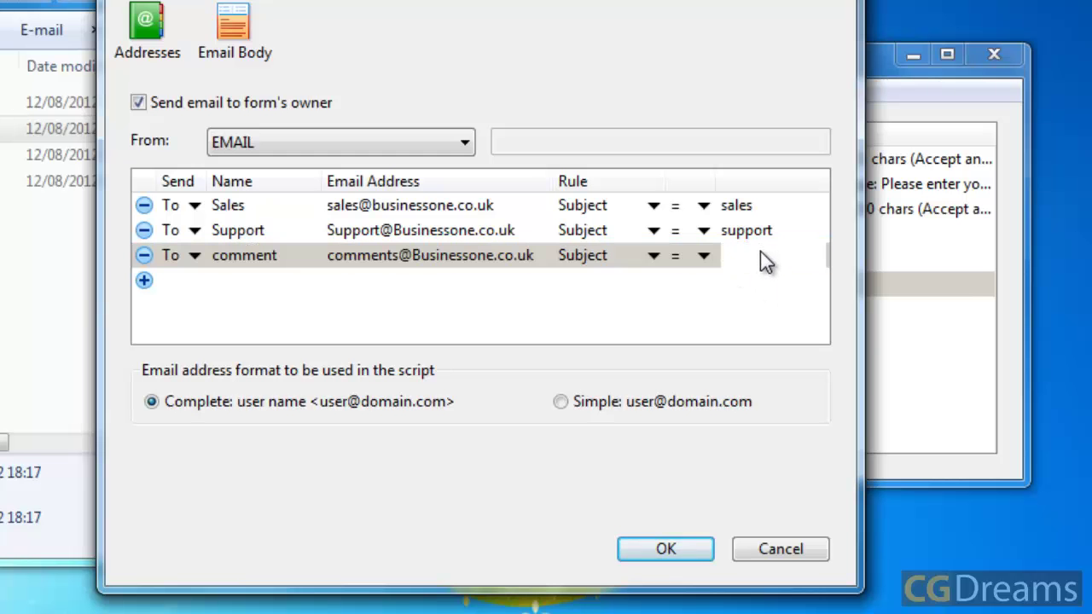
Step: Set the comment recipient's rule to Subject equals 'comments', then show the Email Body page
type("comments")
left_click(496, 330)
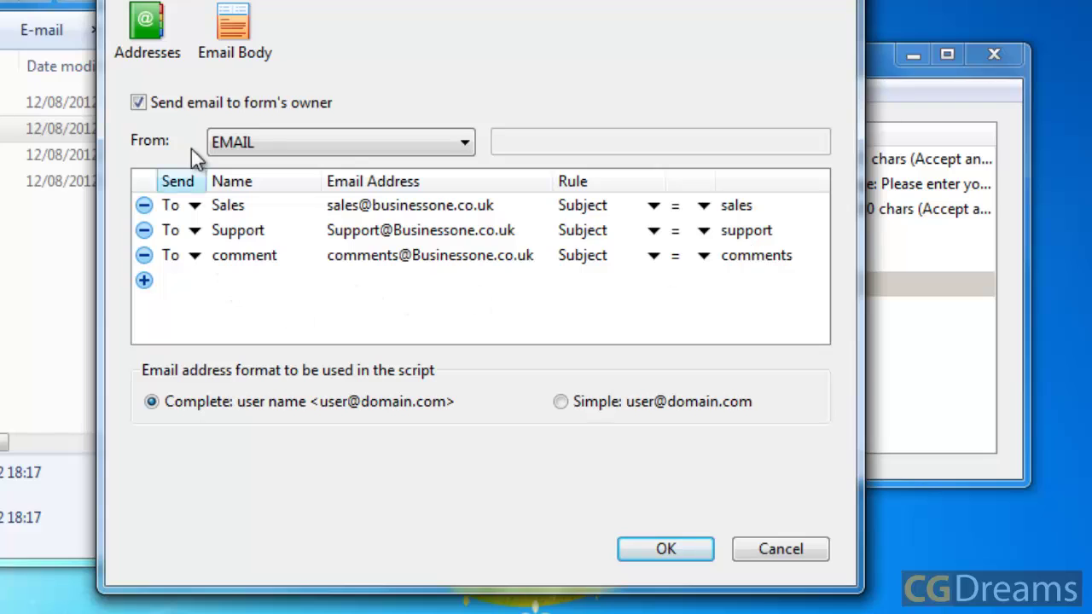
left_click(245, 32)
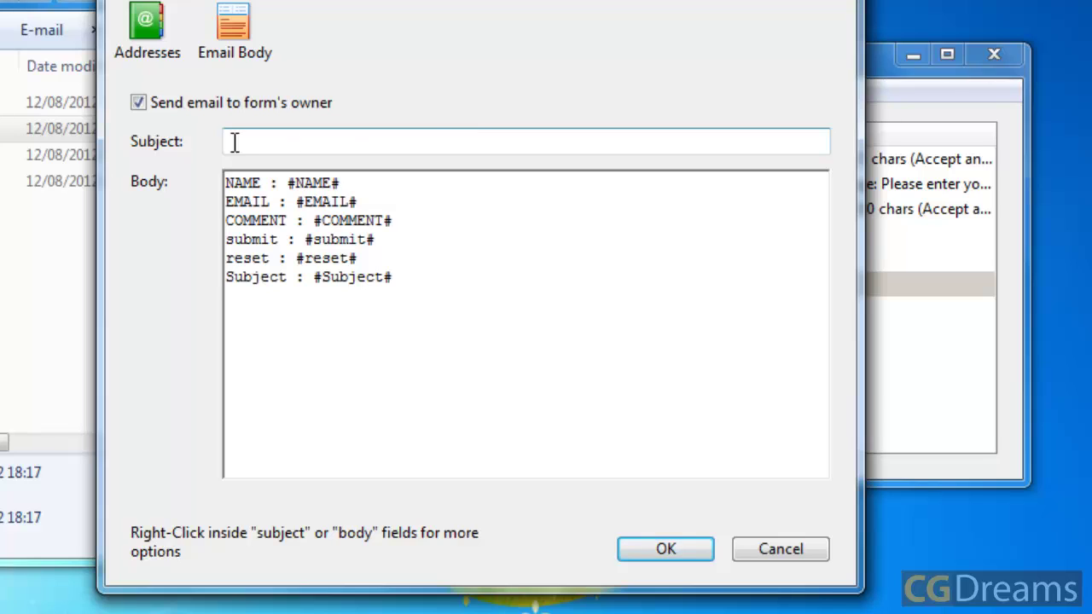
Step: Insert the #Subject# form field placeholder as the owner email's subject
right_click(407, 142)
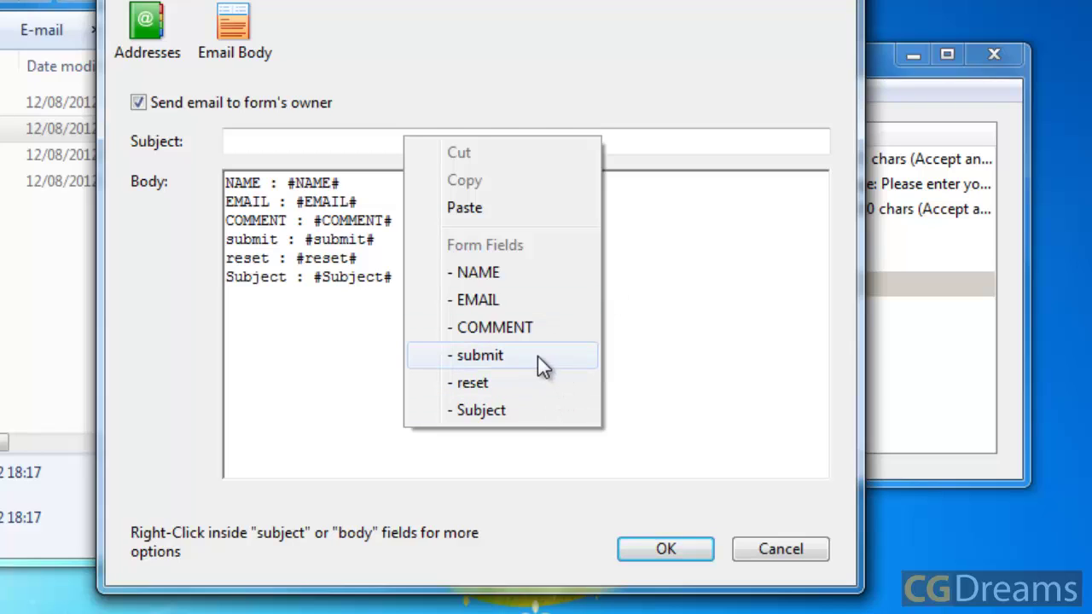
left_click(521, 410)
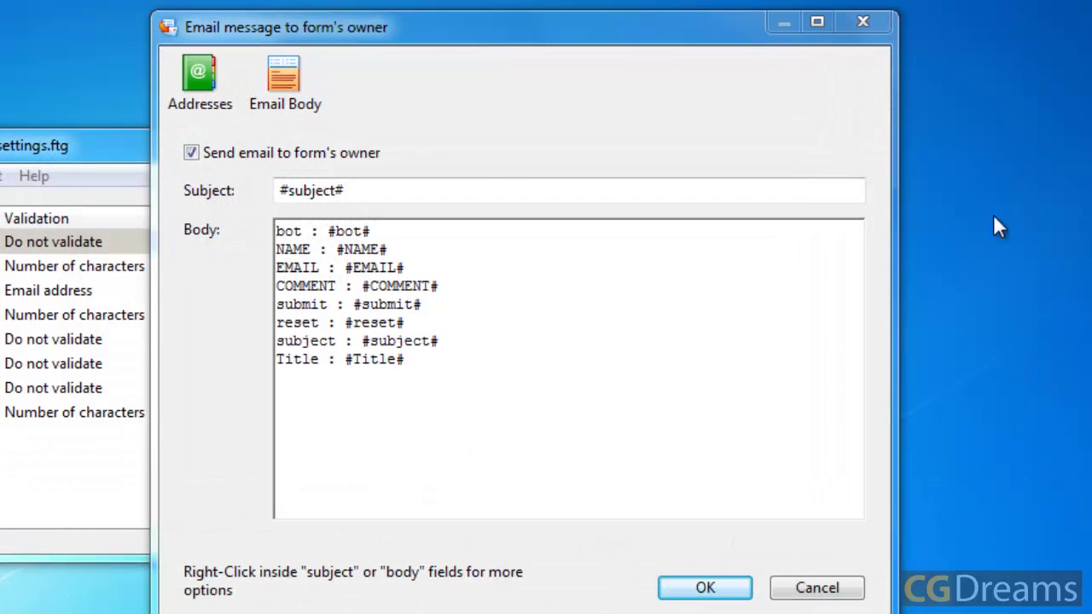
Step: Add a colon after #Subject# in the email subject and pick from the Form Fields list
left_click(369, 188)
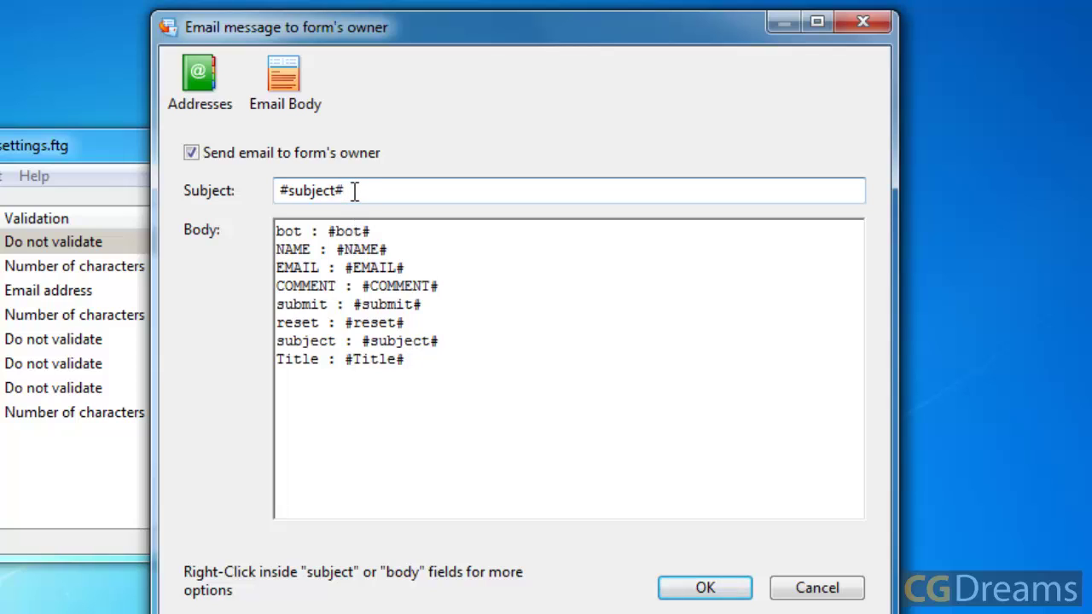
type(":")
right_click(407, 191)
left_click(673, 588)
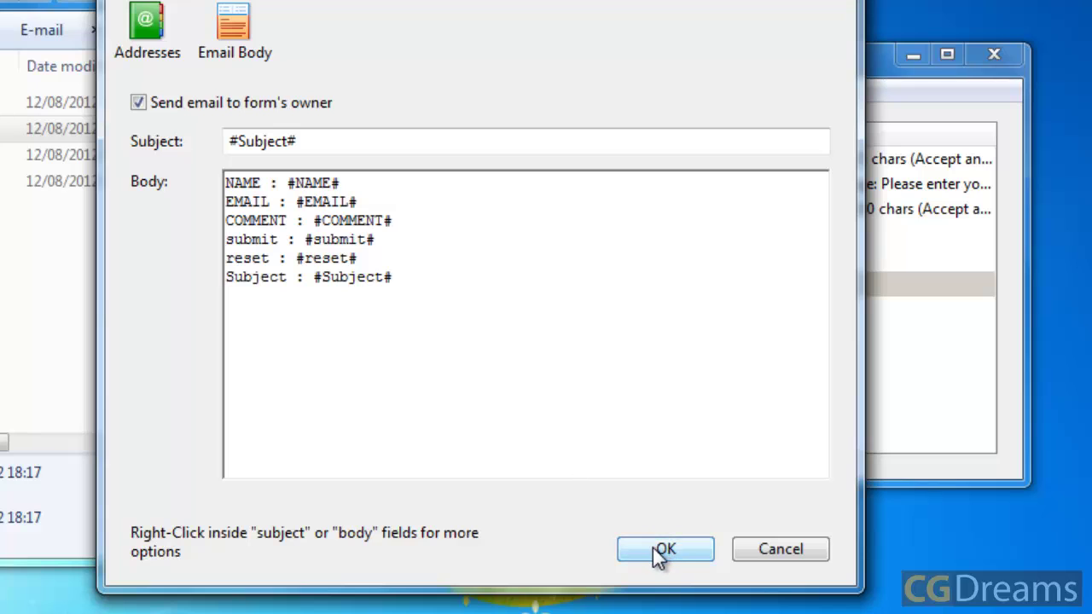
left_click(662, 550)
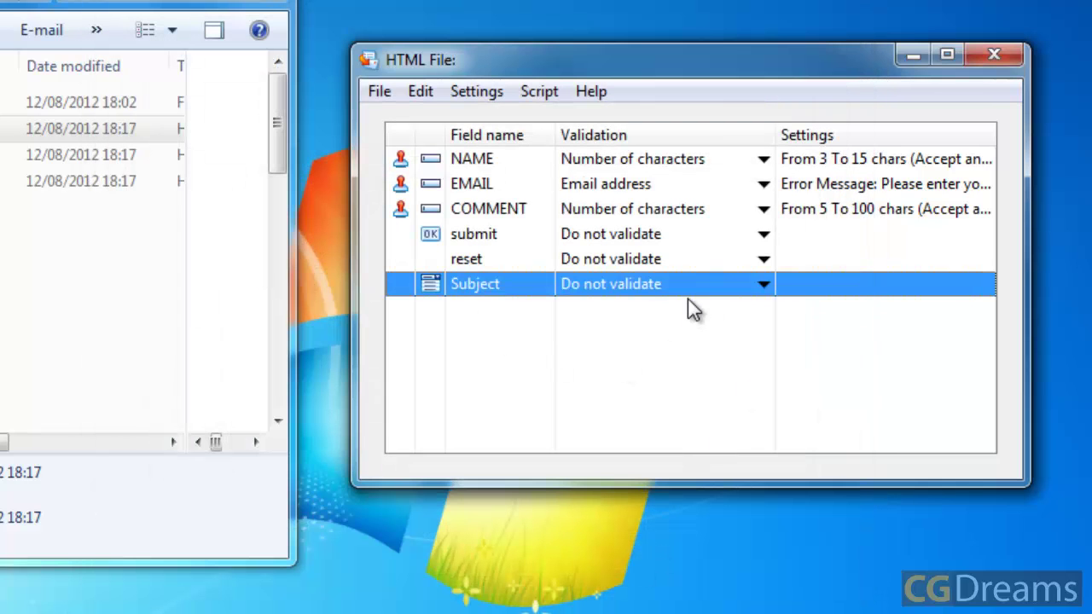
left_click(480, 94)
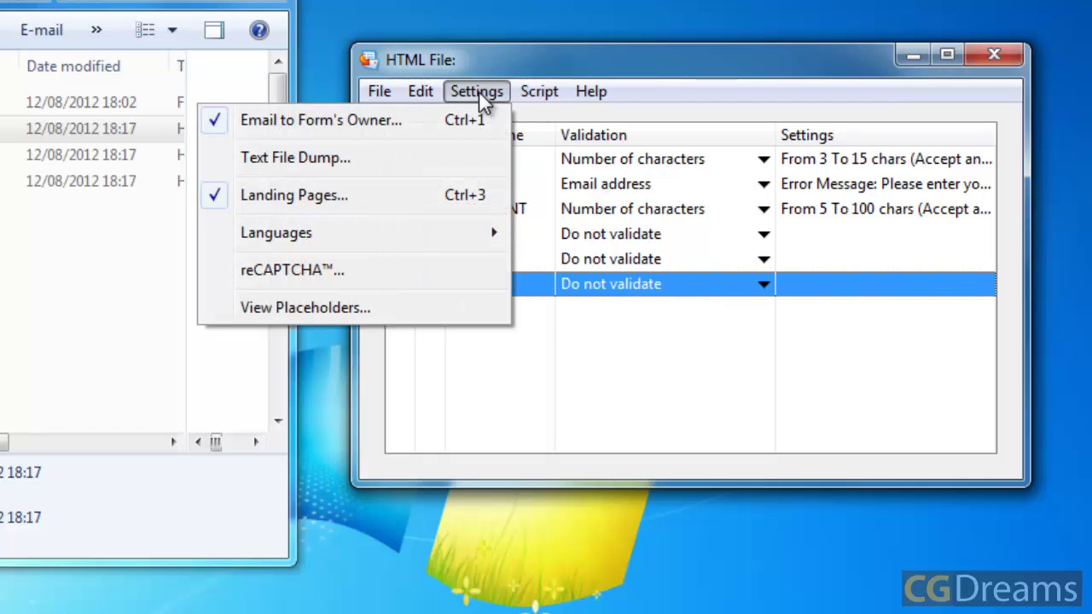
left_click(404, 195)
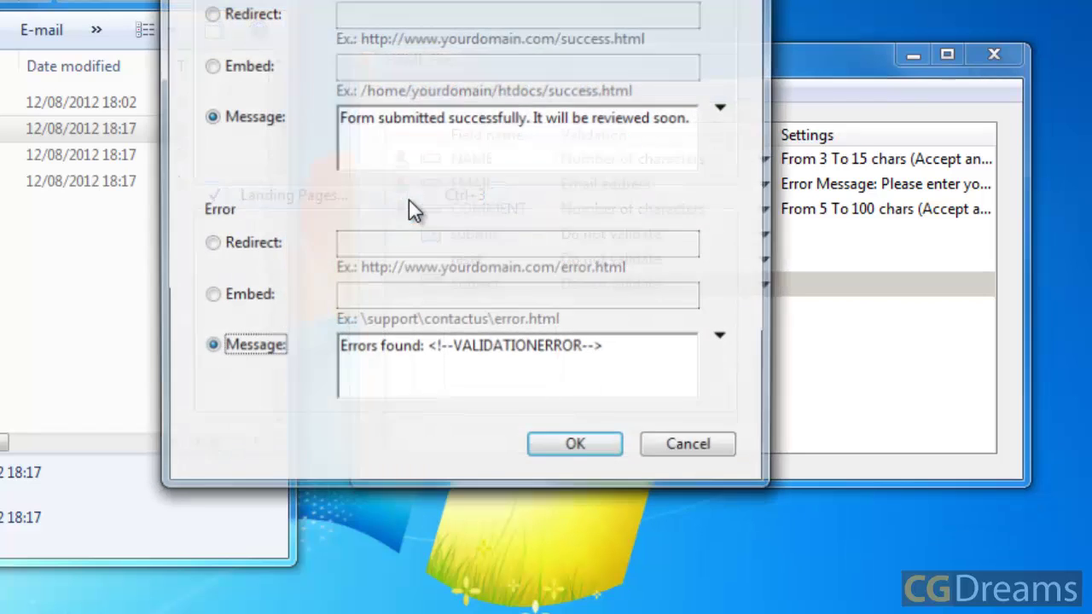
left_click_drag(603, 2, 576, 49)
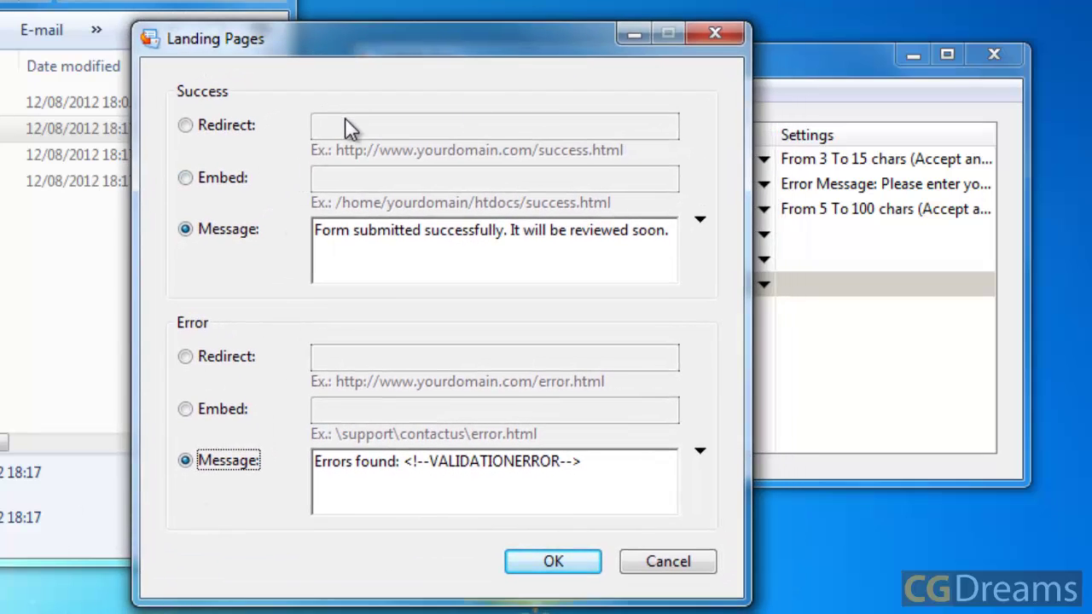
left_click(185, 126)
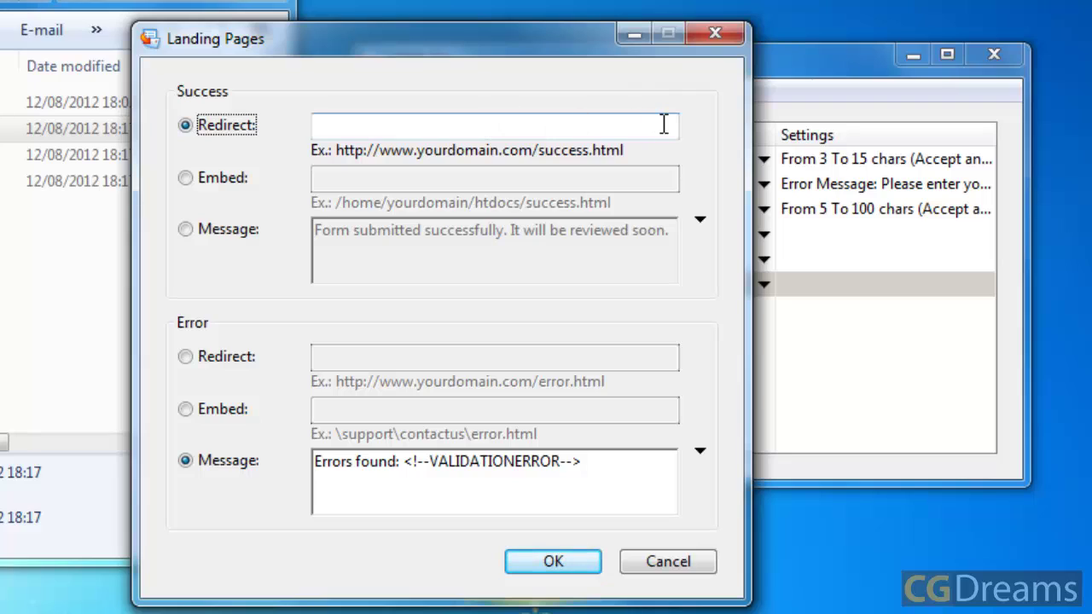
left_click(375, 125)
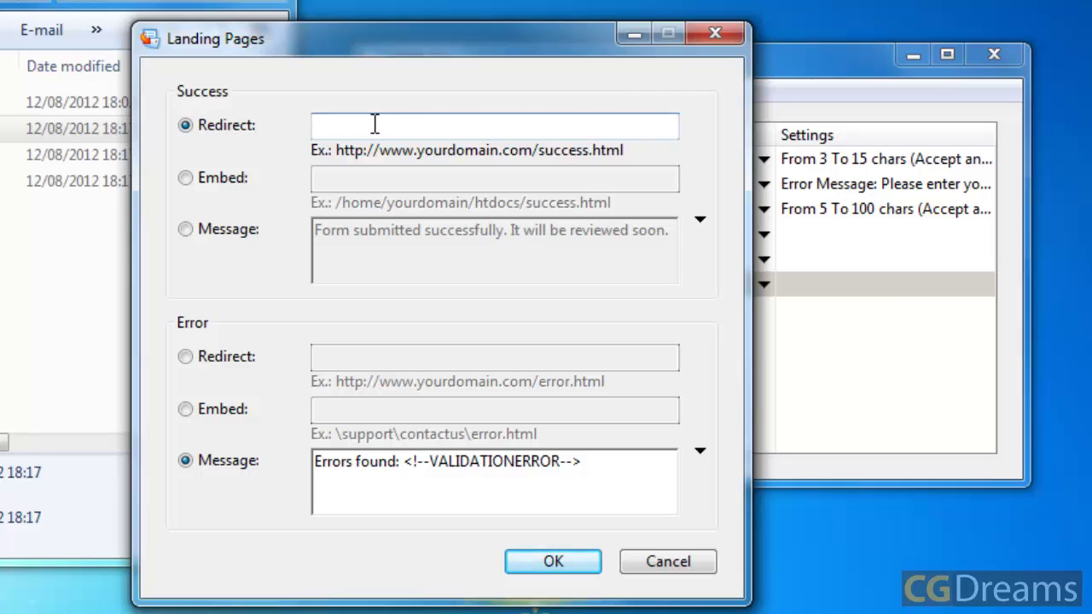
type("www.businessone.co.uk/")
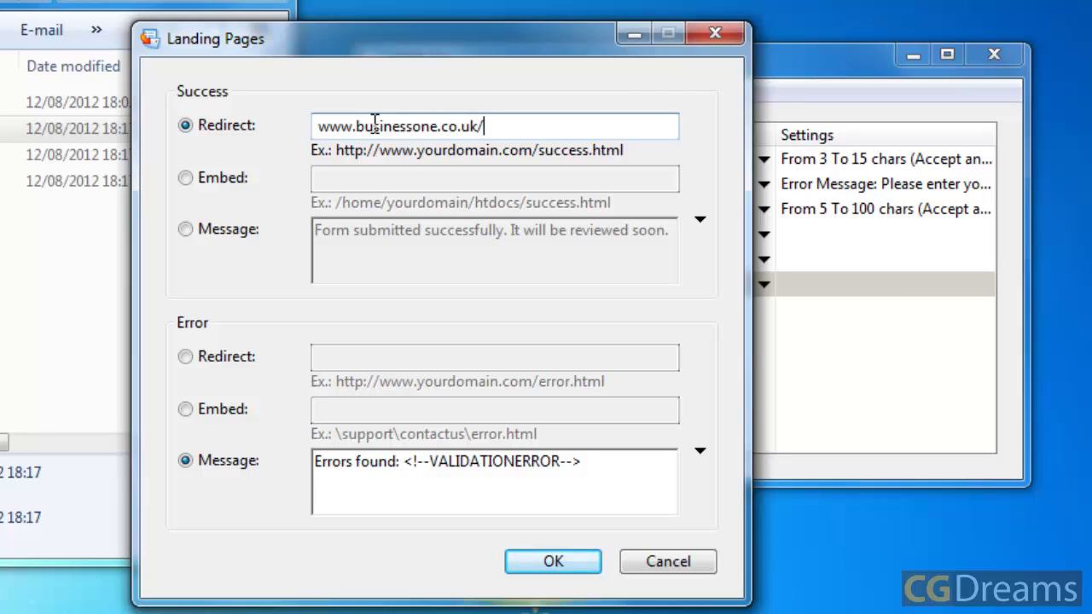
type("thankyou.html")
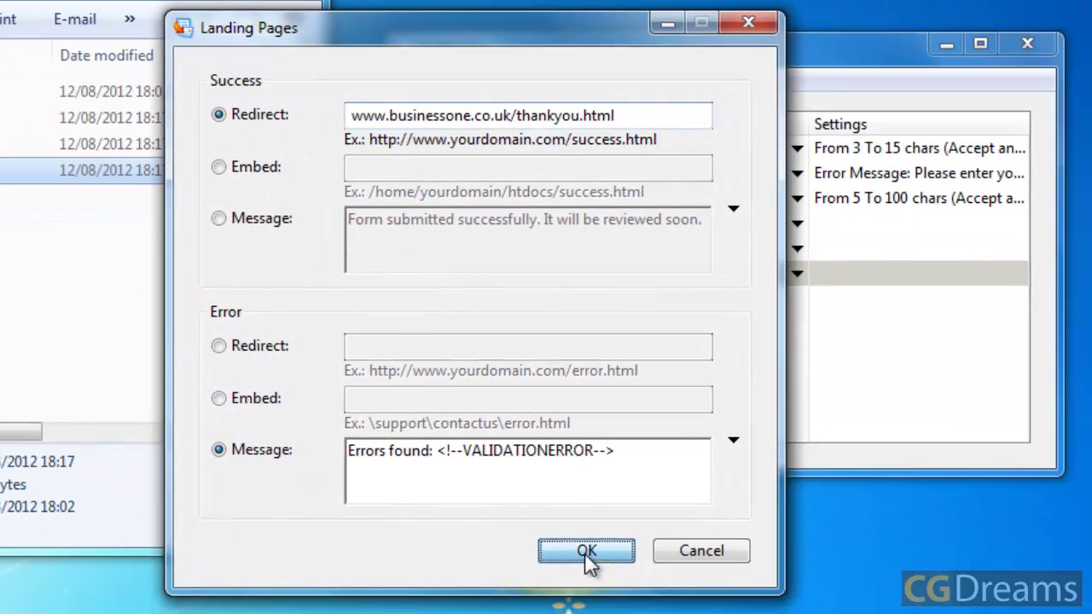
Step: Create the form's PHP script and save it as contact.php
left_click(751, 579)
left_click(578, 80)
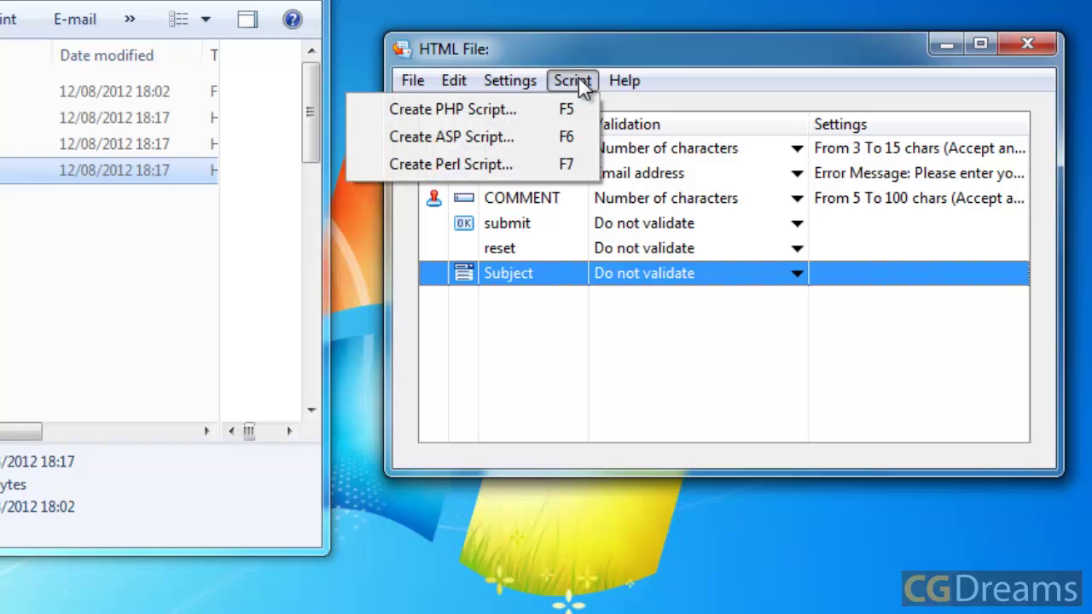
left_click(577, 109)
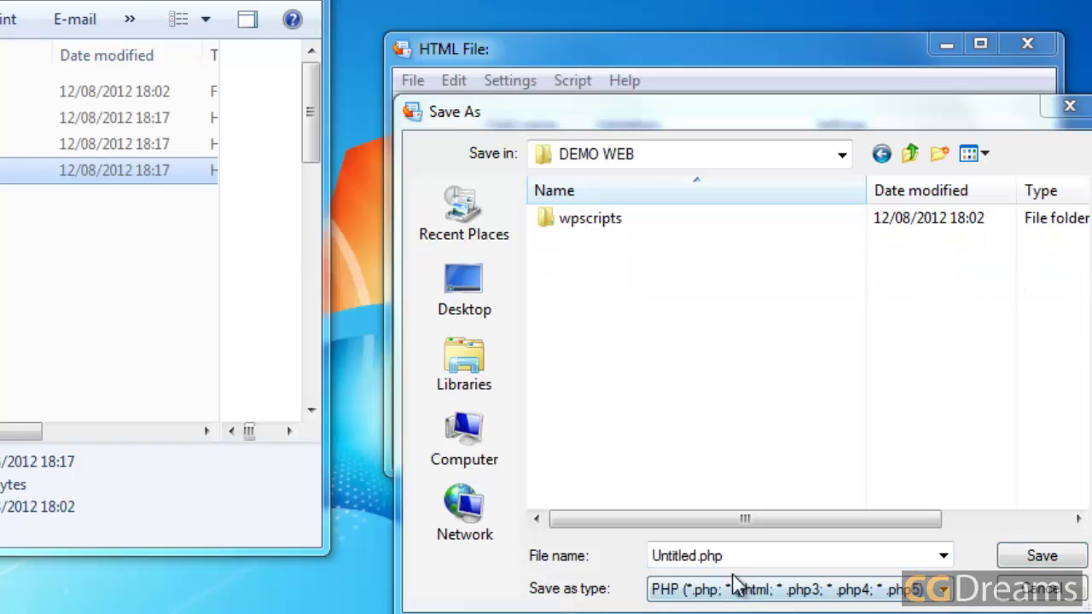
type("con")
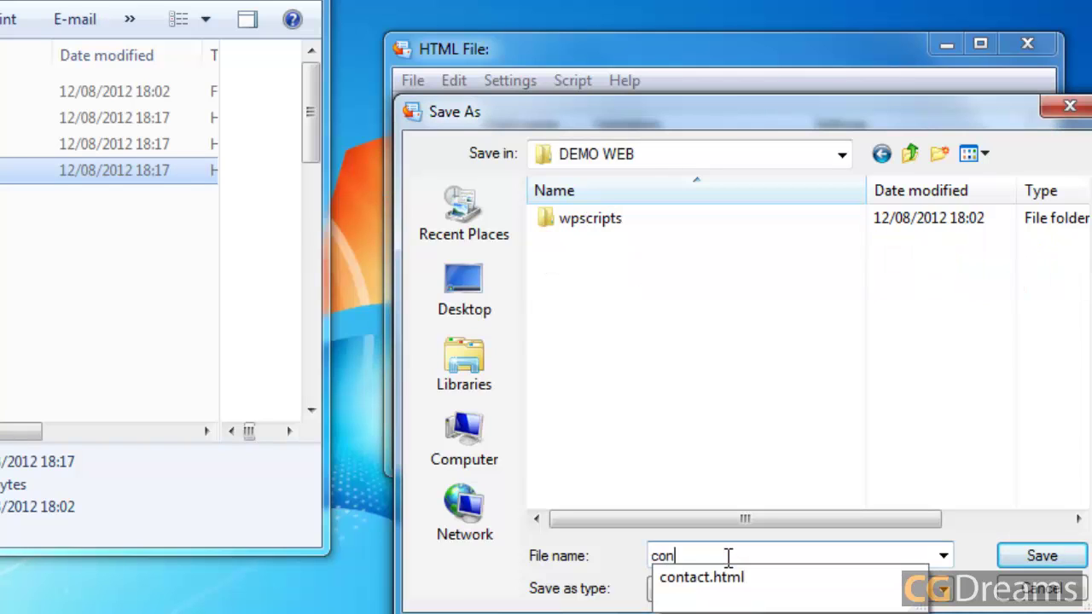
type("tact")
left_click(738, 115)
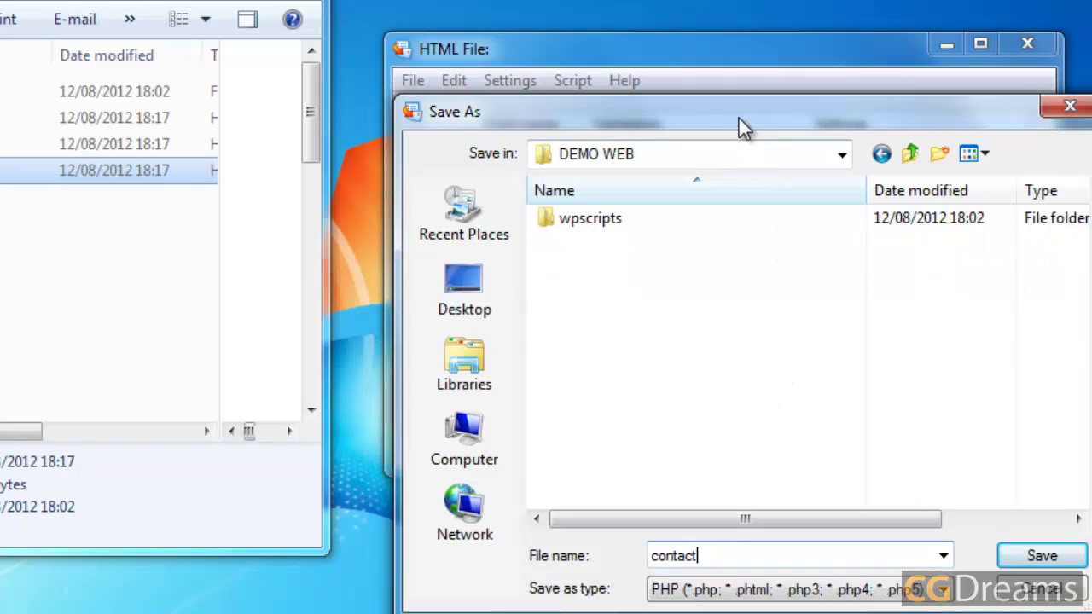
left_click(1033, 553)
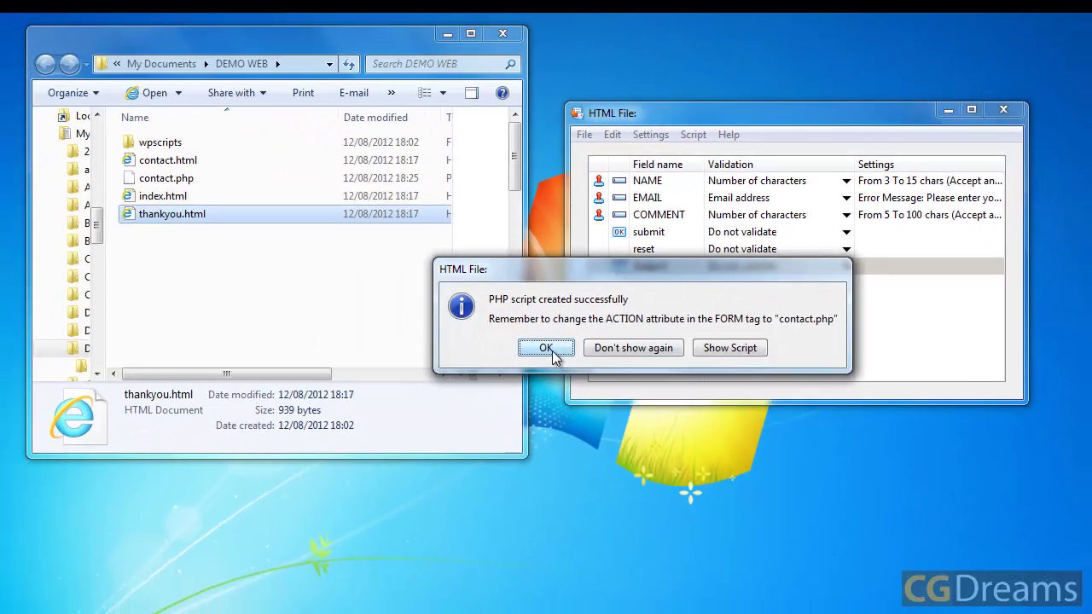
left_click(458, 369)
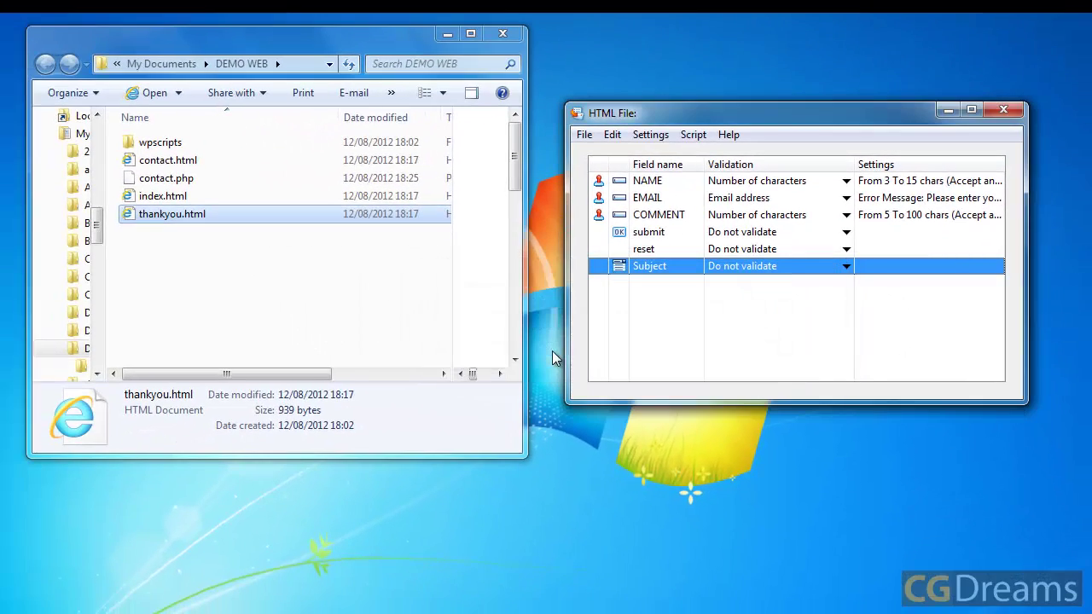
Step: Set the contact form to submit to the script file contact.php from the hard drive
left_click(145, 181)
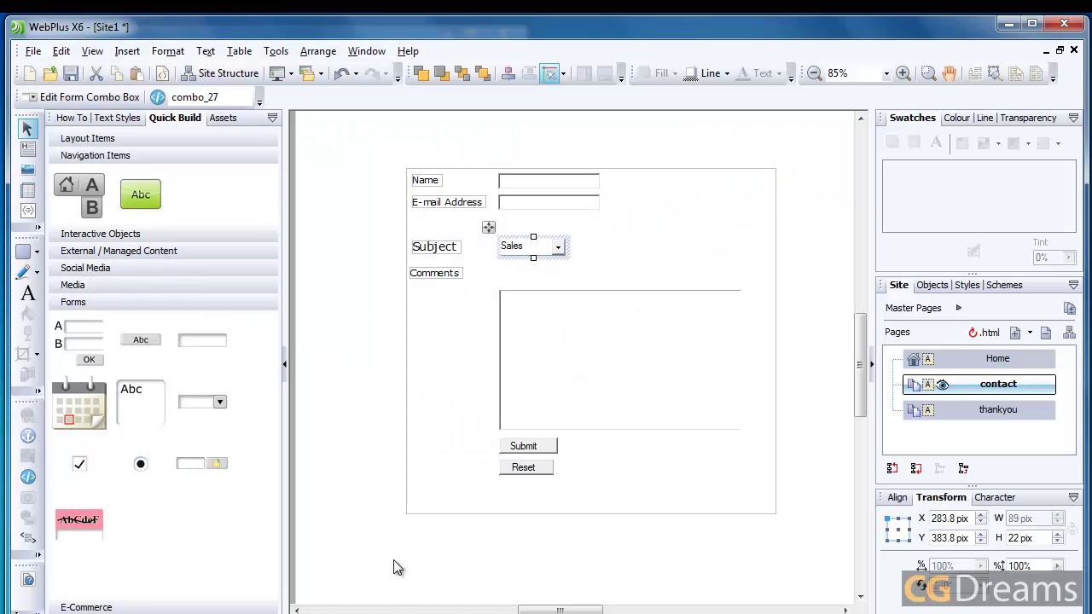
double_click(671, 245)
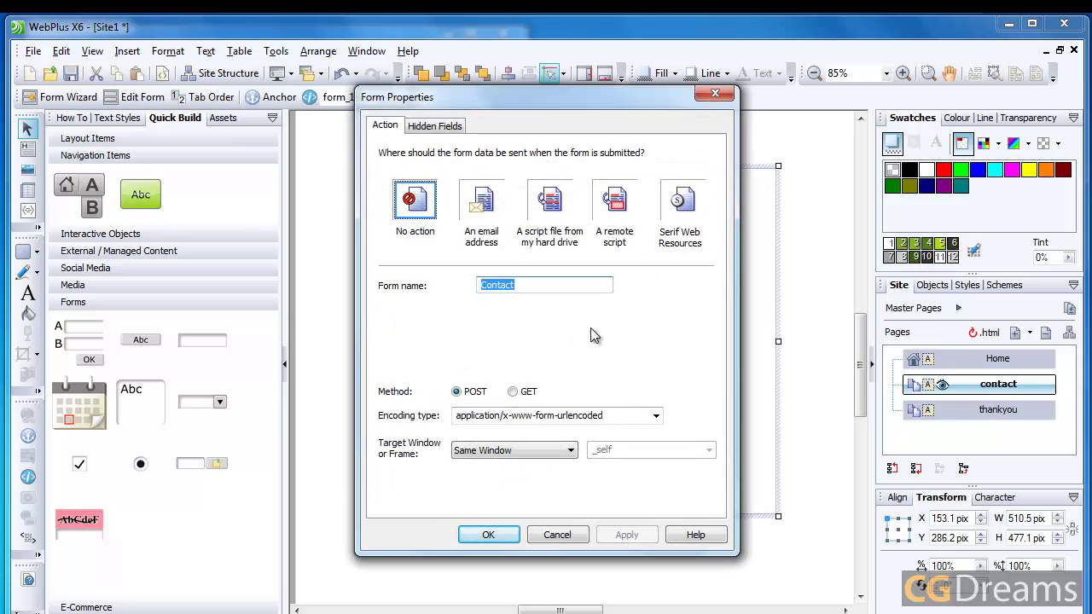
left_click(553, 213)
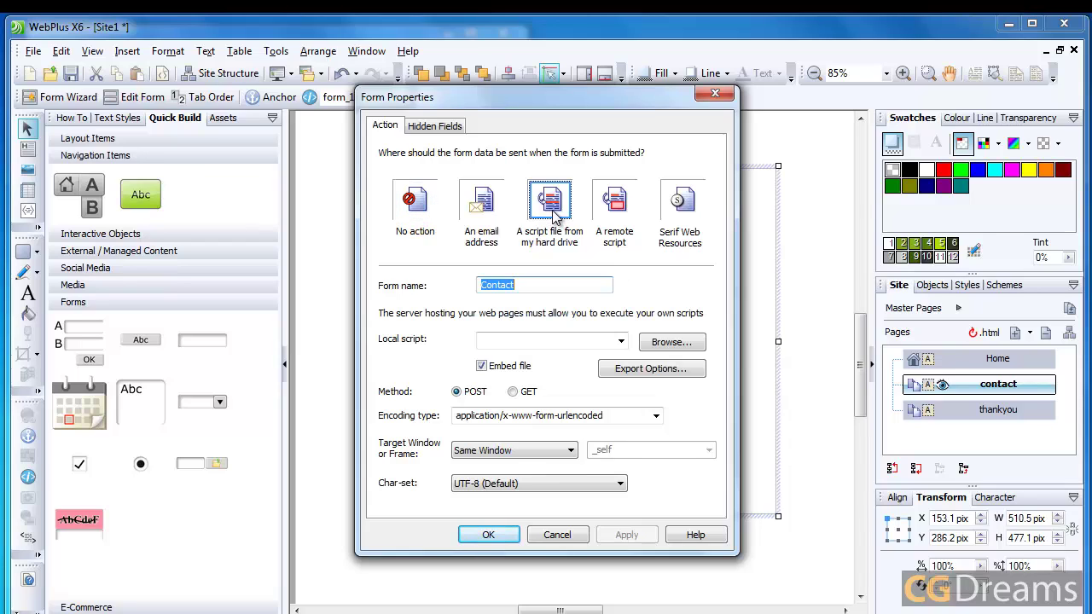
left_click(661, 343)
double_click(377, 306)
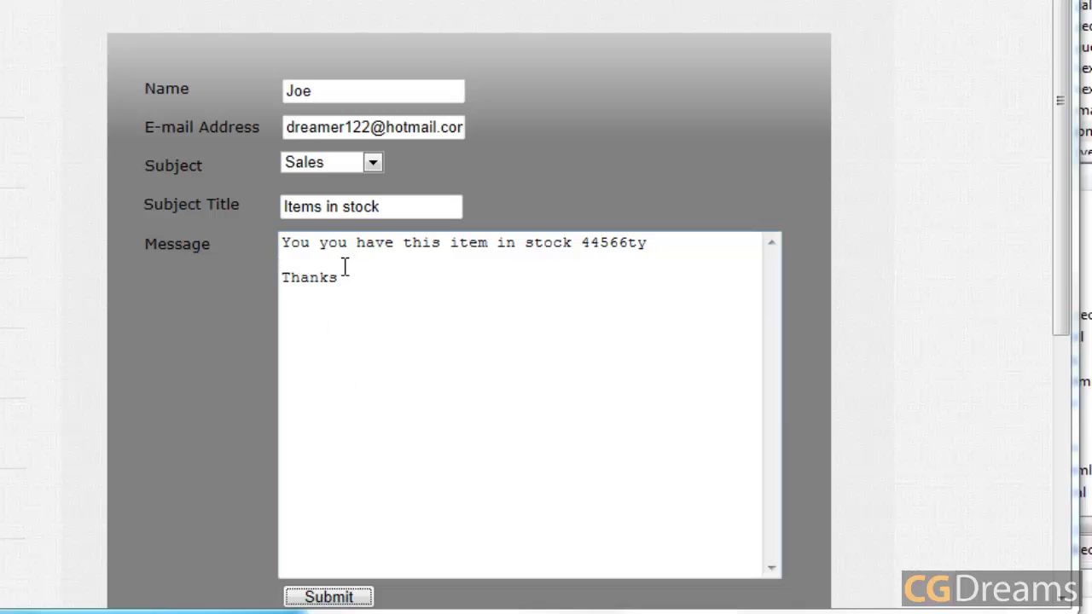
Step: Submit the completed contact form to reach the 'Thank you for contacting me.' page
left_click(338, 599)
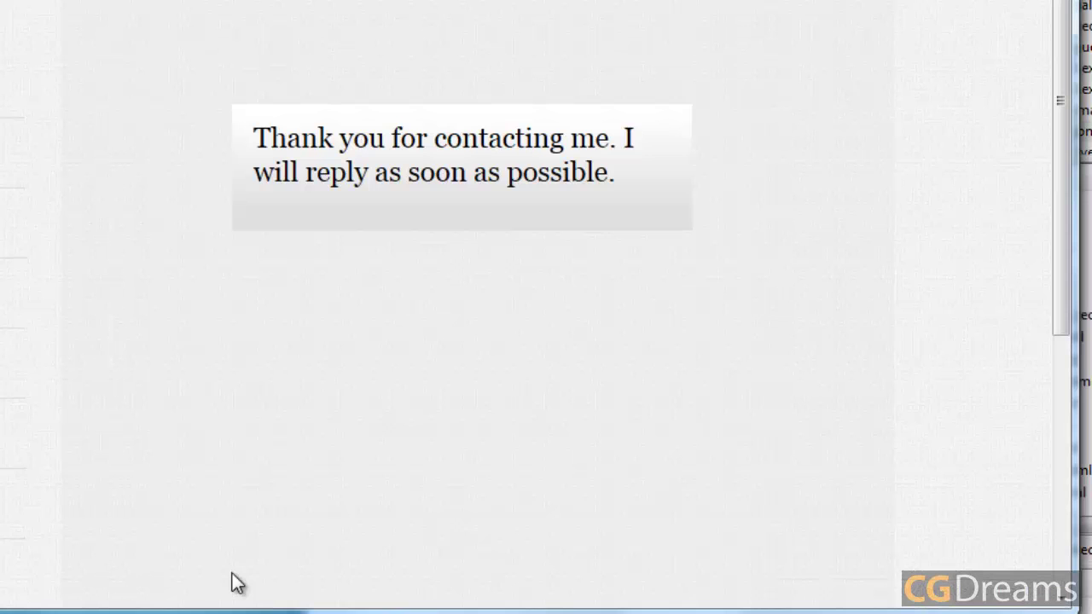